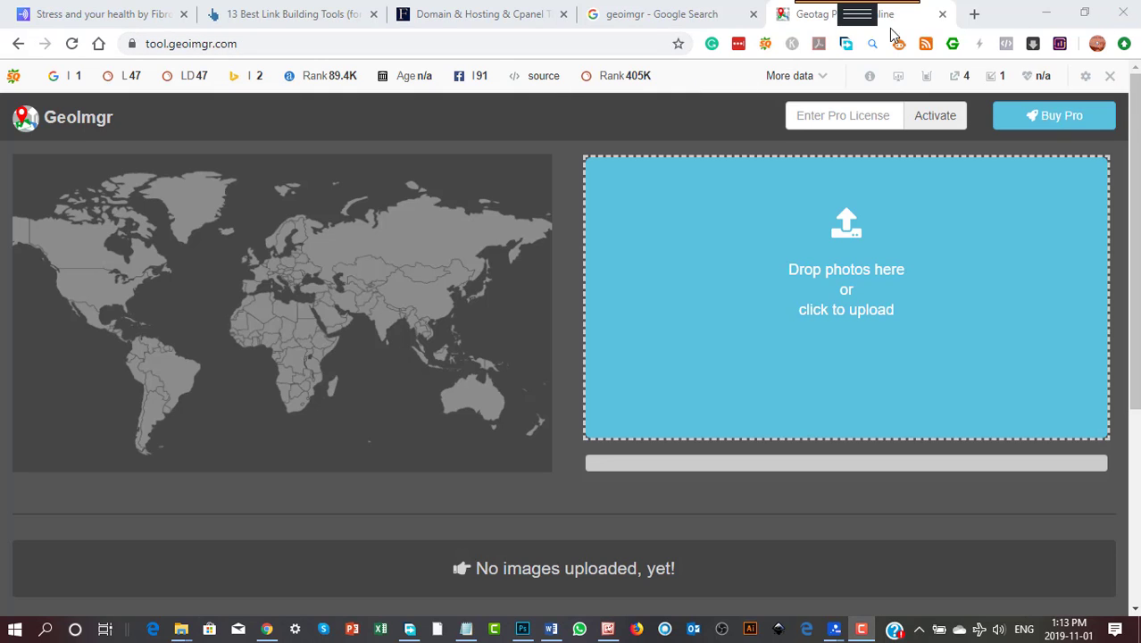
# - Review the Google search results for geoimgr and return to the GeoImgr geotagging page
pyautogui.click(636, 20)
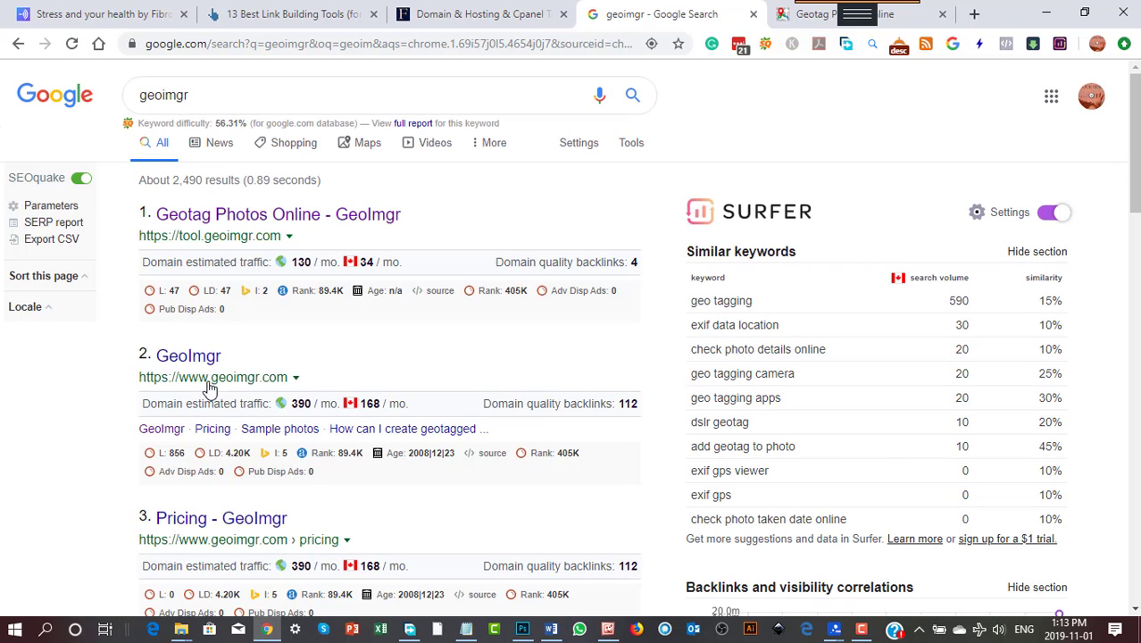
pyautogui.scroll(-5, 493, 442)
pyautogui.scroll(-1, 493, 444)
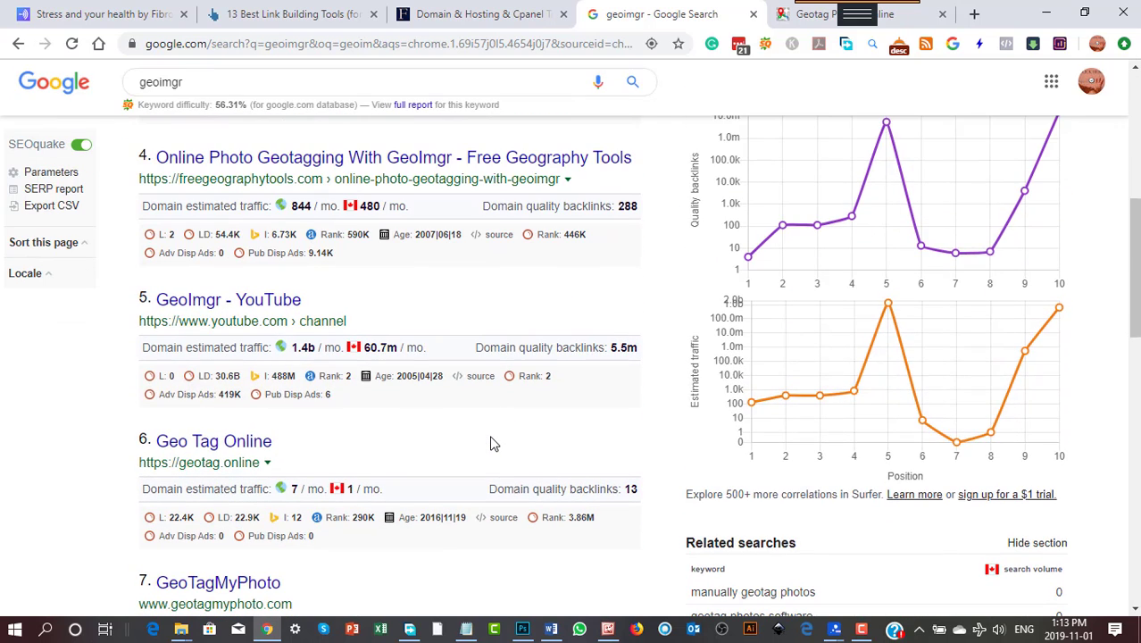
pyautogui.scroll(3, 493, 444)
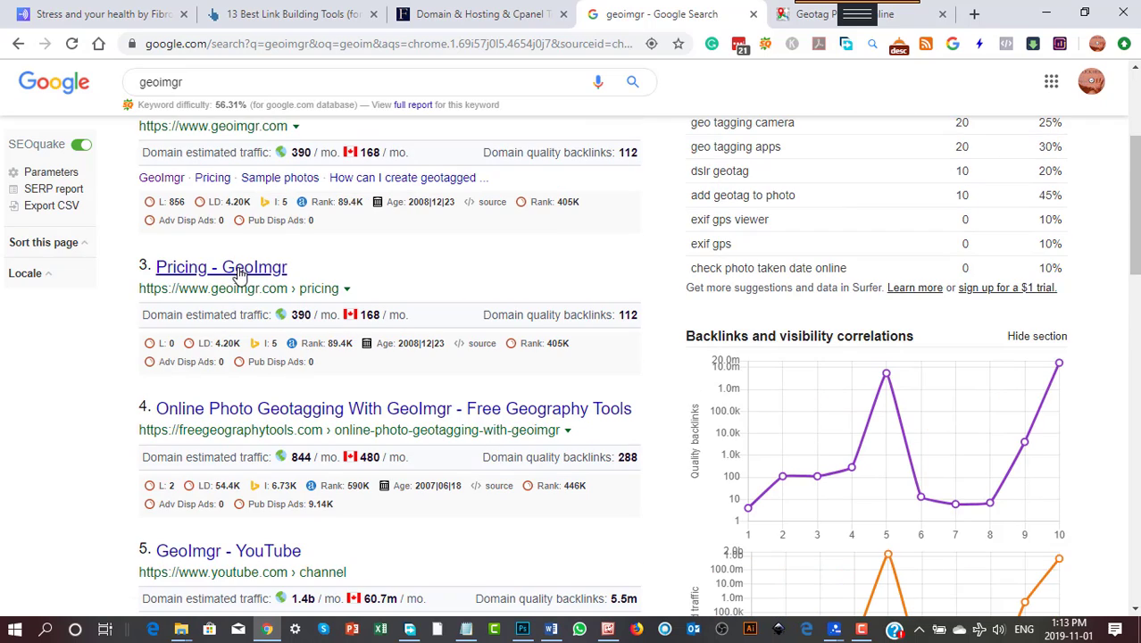
pyautogui.scroll(3, 569, 295)
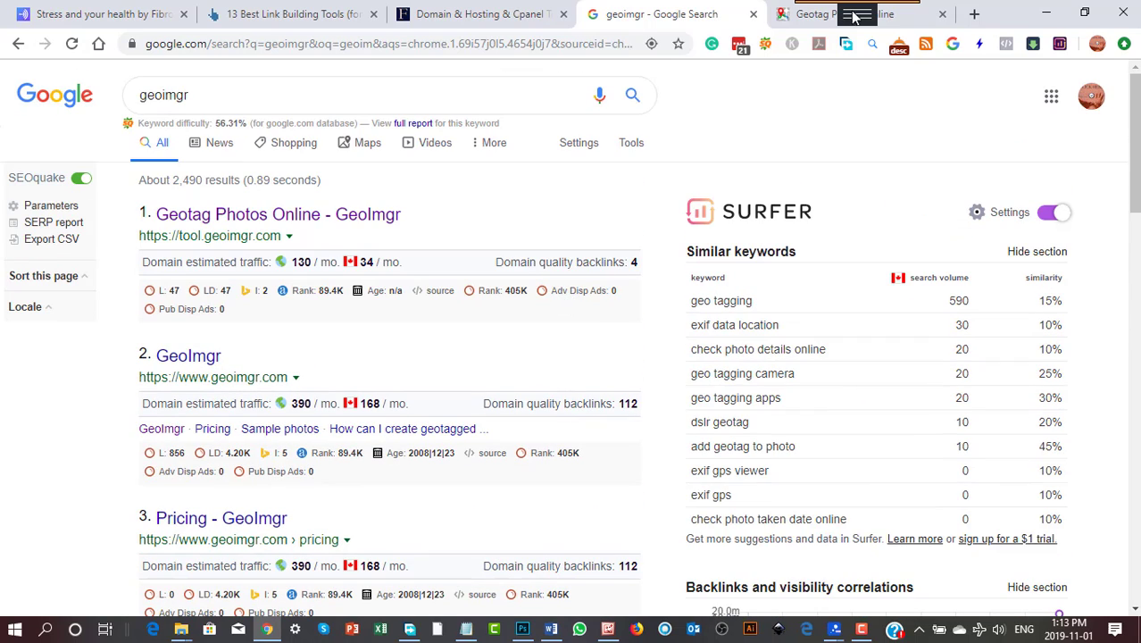
pyautogui.click(895, 20)
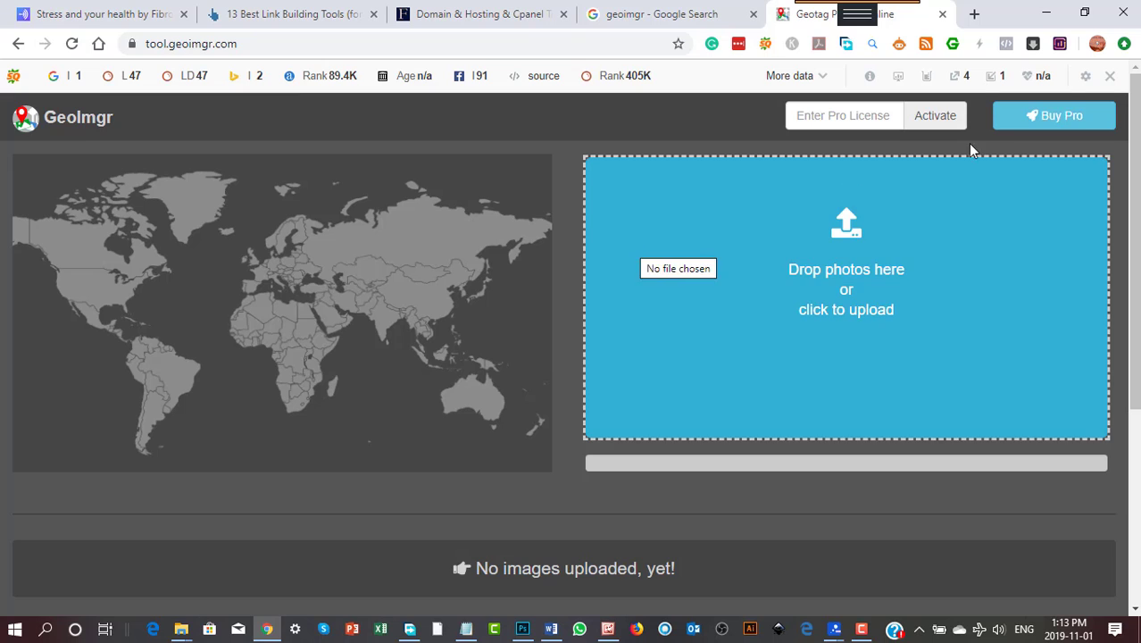
# - Disable the SEObar for this domain
pyautogui.click(1109, 76)
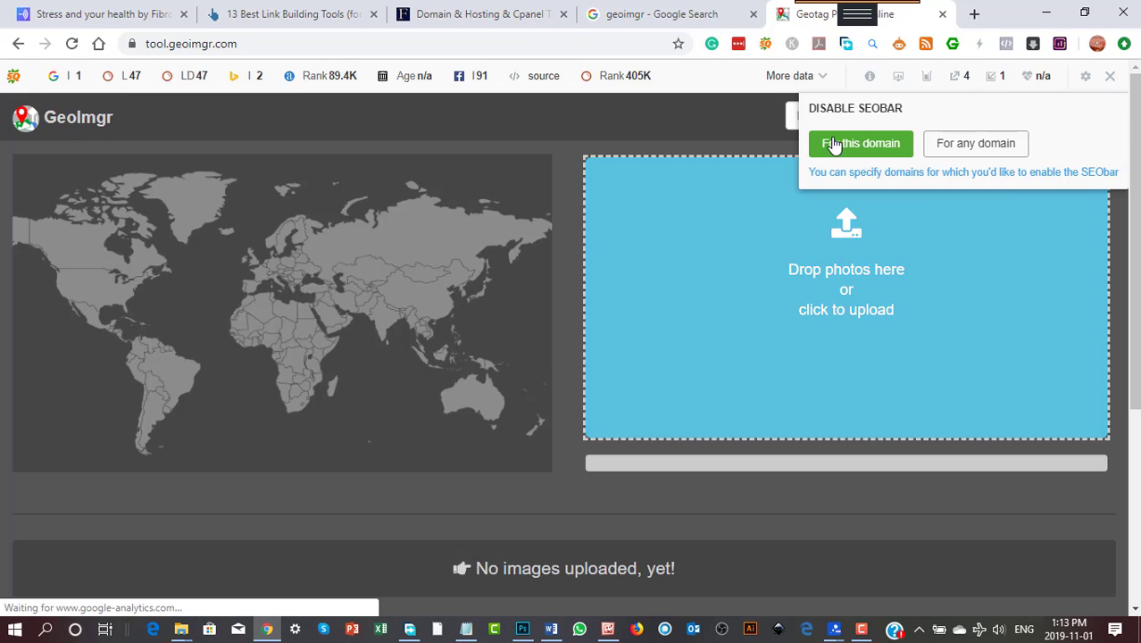
pyautogui.click(860, 145)
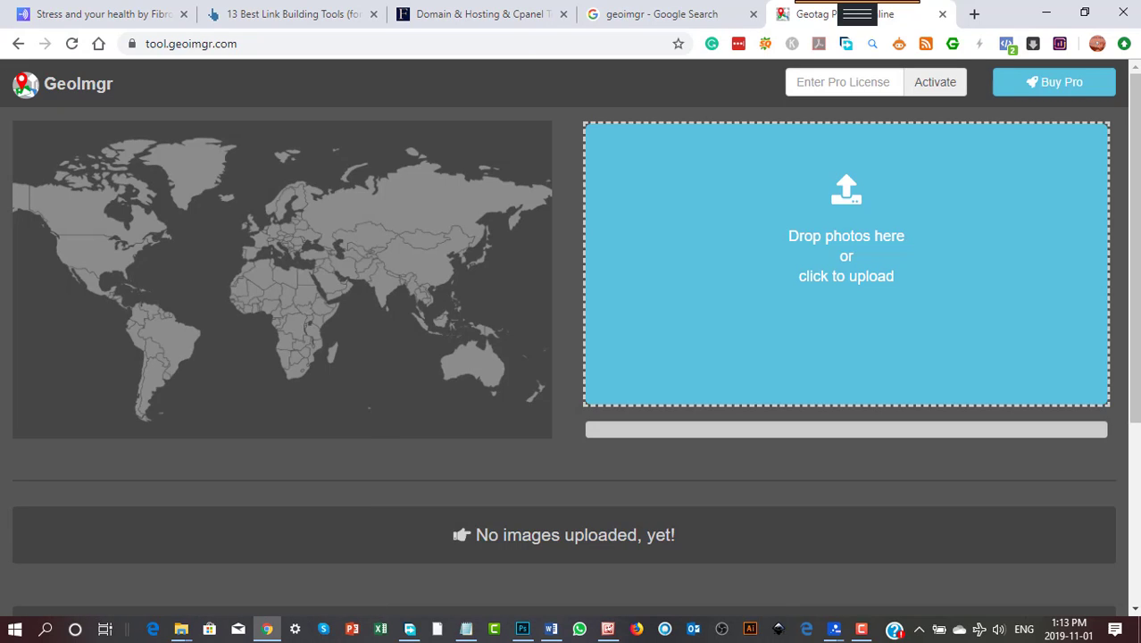
# - Upload the marina shores long point photo from the desktop to GeoImgr
pyautogui.moveTo(625, 411); pyautogui.dragTo(843, 277)
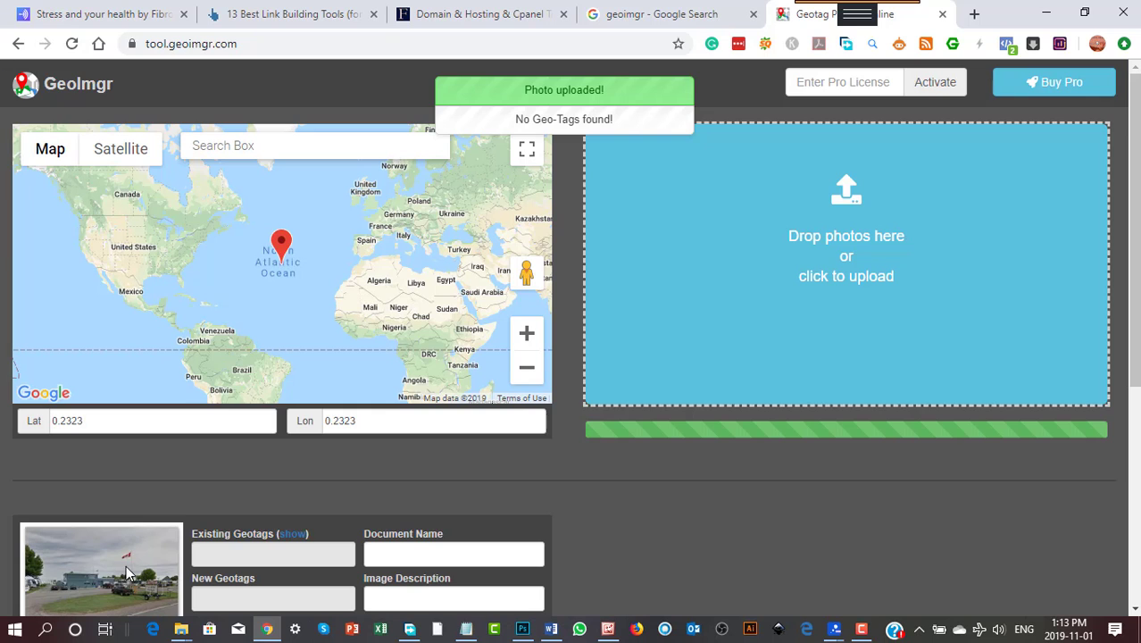
pyautogui.scroll(-1, 641, 533)
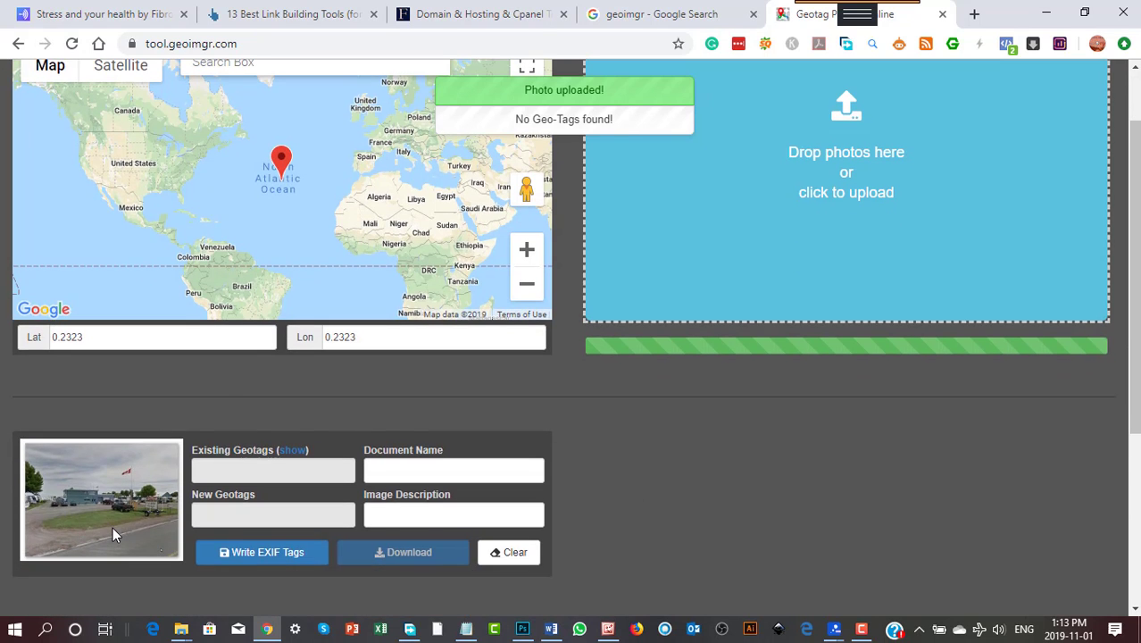
pyautogui.scroll(1, 833, 320)
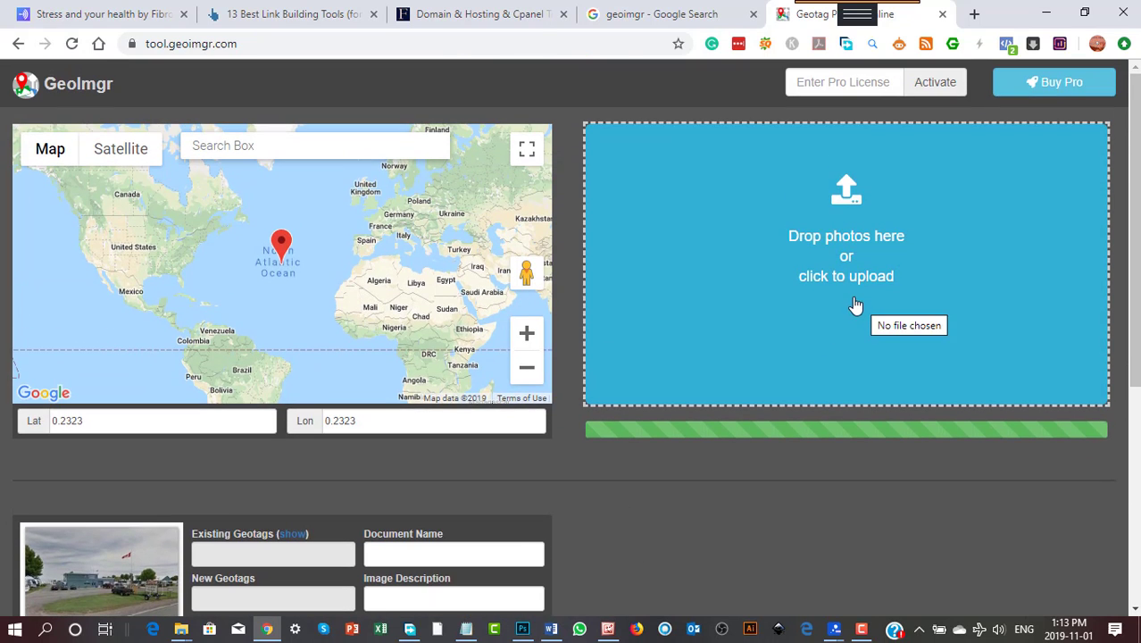
pyautogui.click(851, 302)
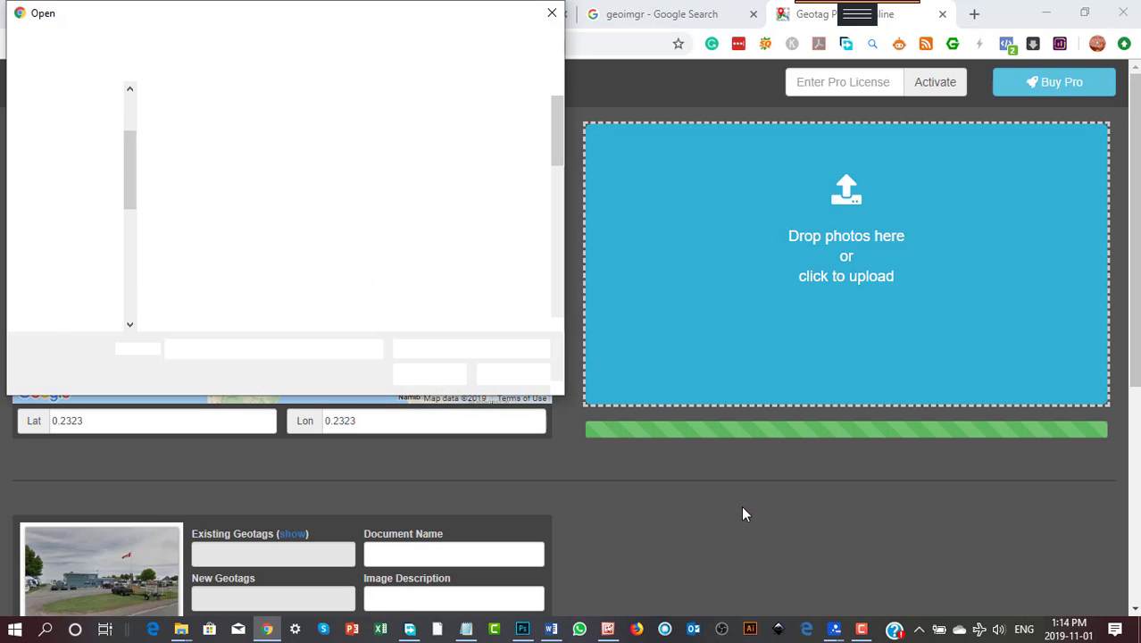
pyautogui.click(552, 13)
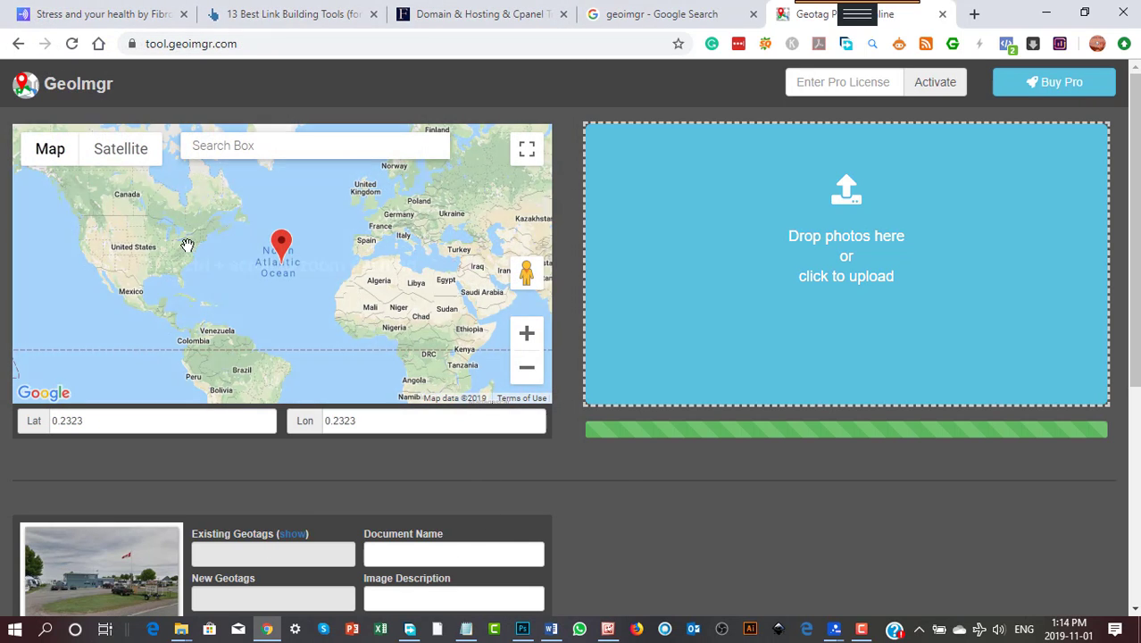
# - Move the map marker from the Atlantic into Ontario, west of Ottawa, at about latitude 45.31, longitude -78.57
pyautogui.scroll(-2, 190, 247)
pyautogui.moveTo(275, 287)
pyautogui.mouseDown()
pyautogui.moveTo(343, 324)
pyautogui.moveTo(270, 228)
pyautogui.moveTo(300, 272)
pyautogui.mouseUp()
pyautogui.scroll(-1, 316, 301)
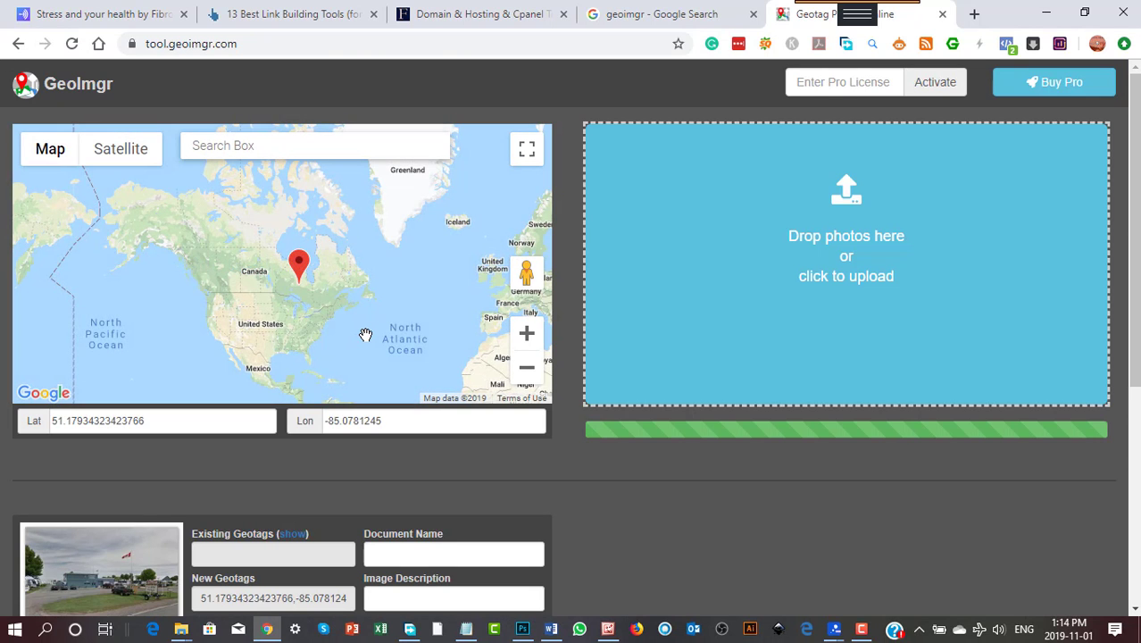
pyautogui.scroll(3, 365, 334)
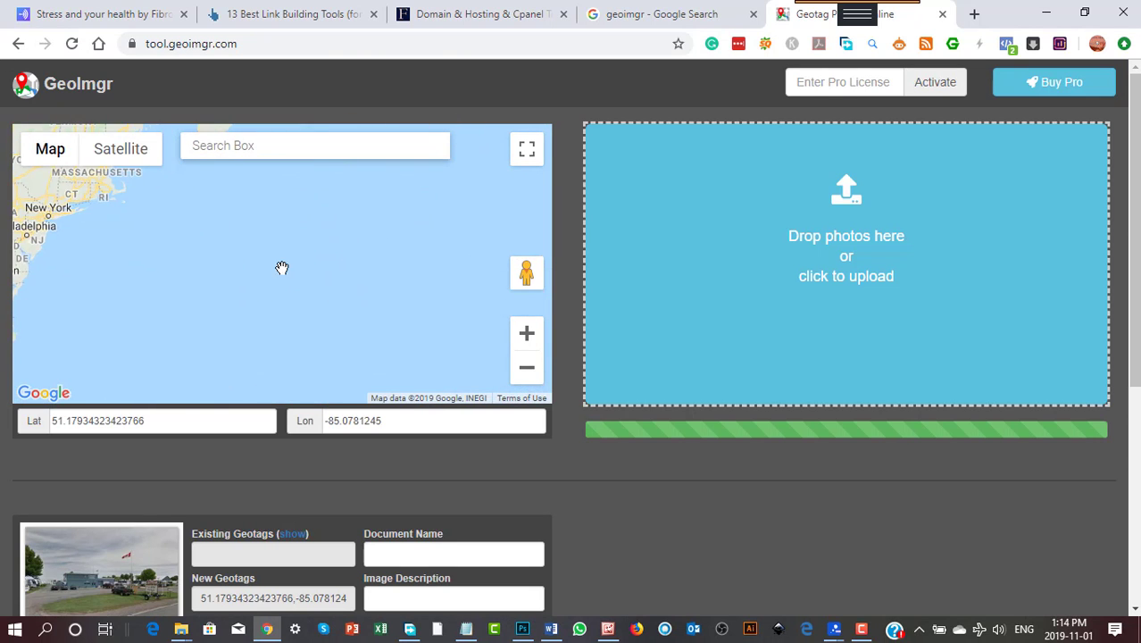
pyautogui.moveTo(190, 219); pyautogui.dragTo(351, 349)
pyautogui.moveTo(250, 220)
pyautogui.mouseDown()
pyautogui.moveTo(310, 302)
pyautogui.moveTo(328, 370)
pyautogui.mouseUp()
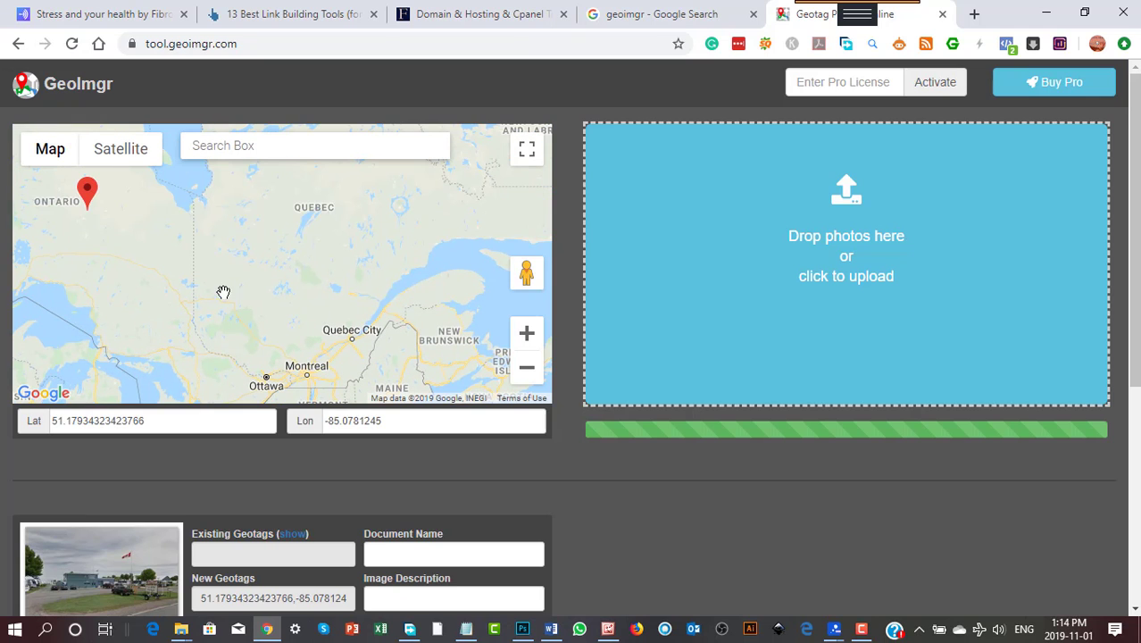
pyautogui.moveTo(91, 199); pyautogui.dragTo(217, 366)
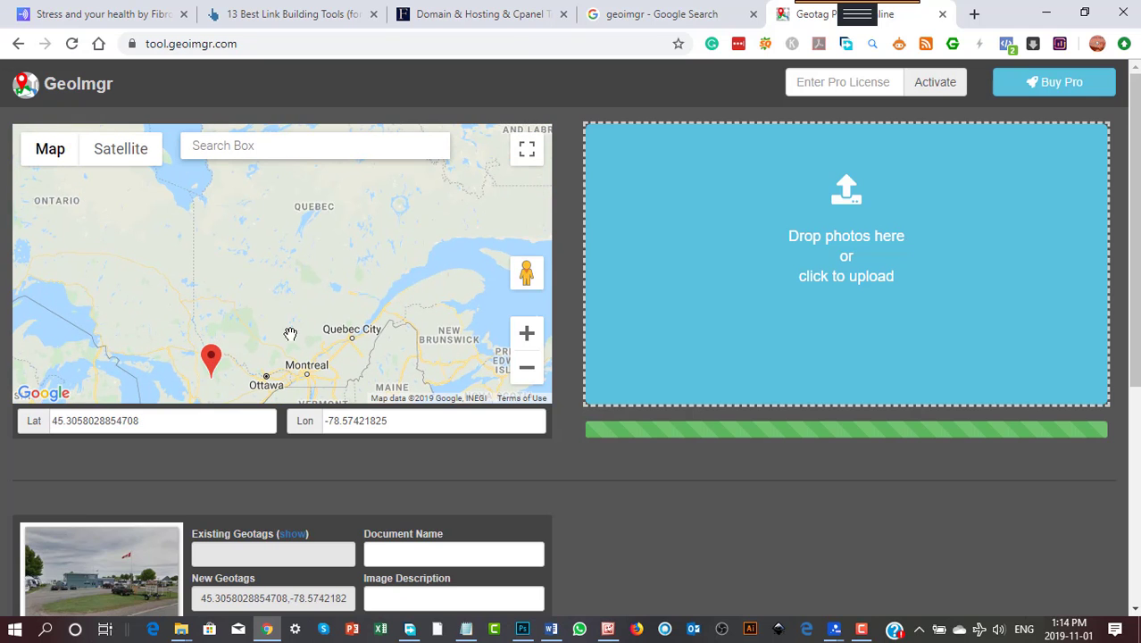
# - Move the marker south to the Lake Erie shore near Port Rowan, at about latitude 42.58, longitude -80.47
pyautogui.moveTo(287, 332)
pyautogui.mouseDown()
pyautogui.moveTo(252, 232)
pyautogui.moveTo(216, 215)
pyautogui.mouseUp()
pyautogui.moveTo(158, 239)
pyautogui.mouseDown()
pyautogui.moveTo(124, 316)
pyautogui.moveTo(403, 265)
pyautogui.moveTo(435, 248)
pyautogui.mouseUp()
pyautogui.scroll(2, 174, 311)
pyautogui.scroll(1, 174, 311)
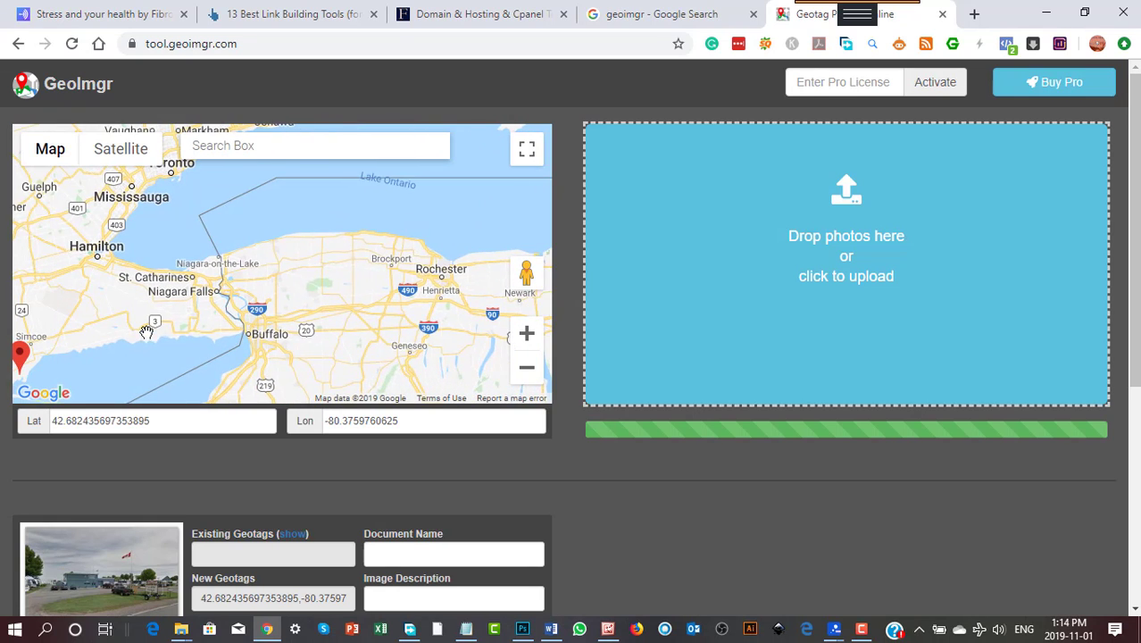
pyautogui.moveTo(145, 331); pyautogui.dragTo(280, 279)
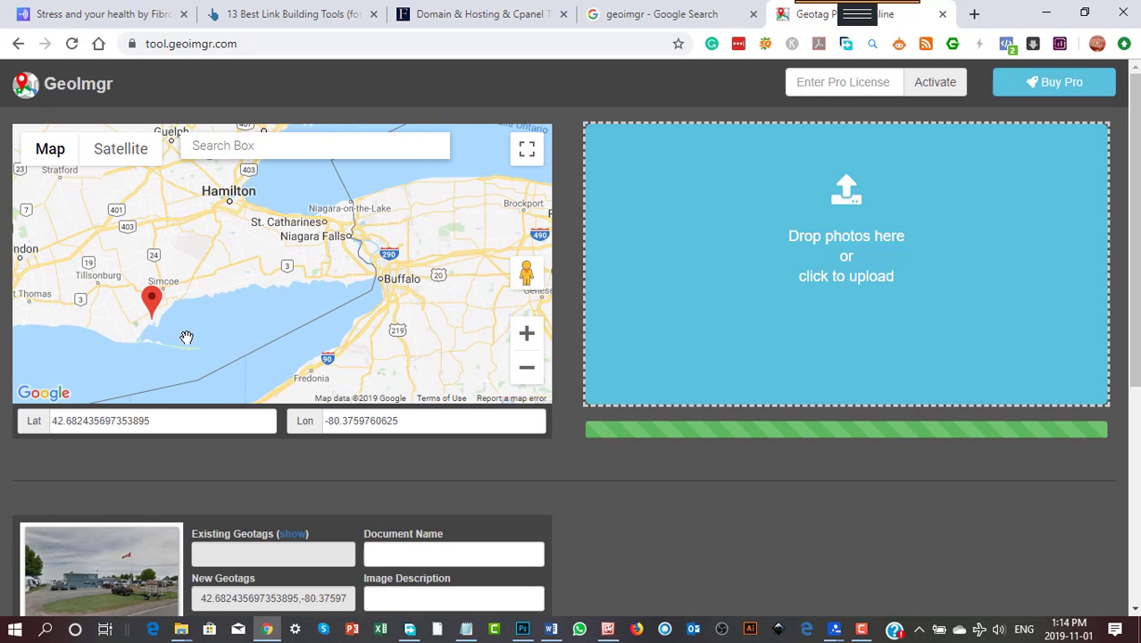
pyautogui.scroll(2, 185, 334)
pyautogui.moveTo(155, 323); pyautogui.dragTo(285, 254)
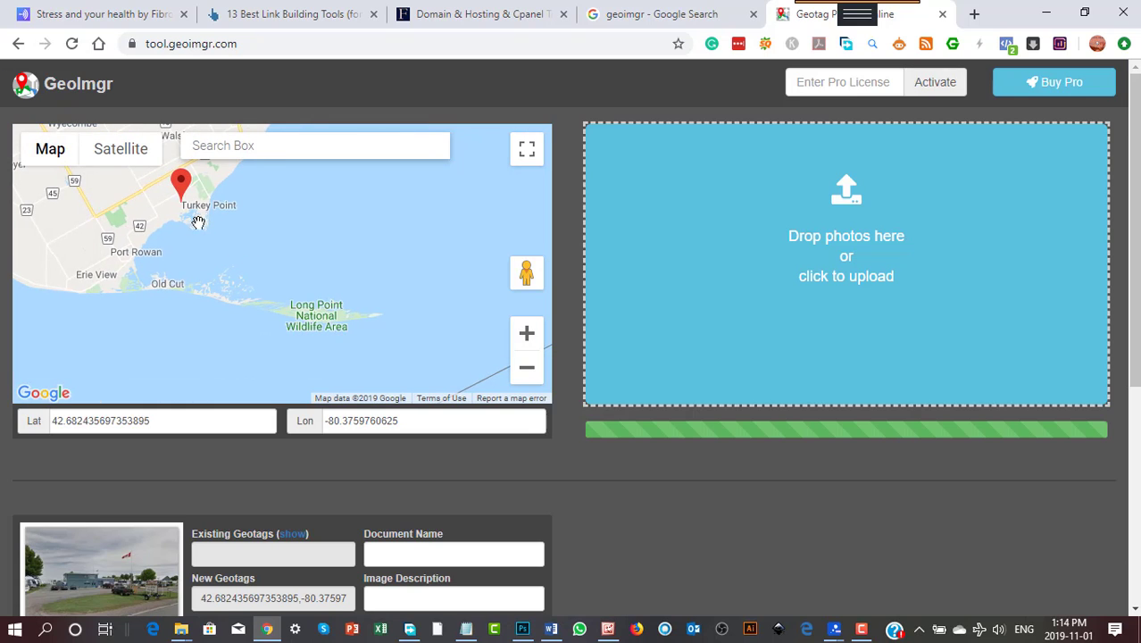
pyautogui.moveTo(182, 194)
pyautogui.mouseDown()
pyautogui.moveTo(166, 256)
pyautogui.moveTo(123, 277)
pyautogui.mouseUp()
# - Place the marker on Long Point Rd near Marina Shores, at about latitude 42.5844, longitude -80.4409
pyautogui.scroll(1, 250, 283)
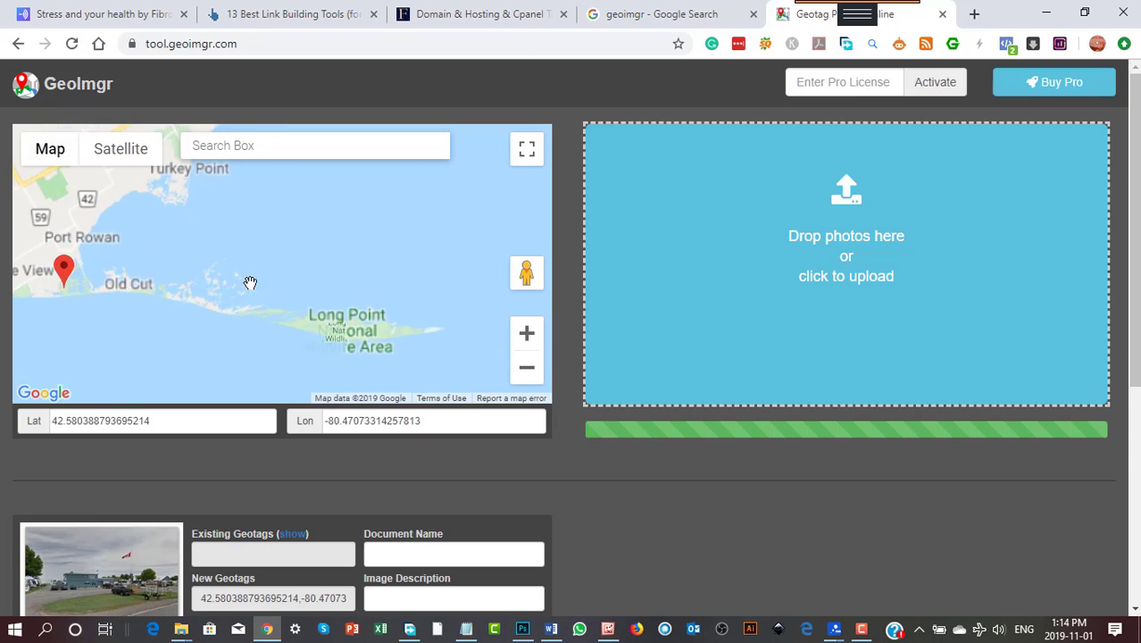
pyautogui.scroll(4, 204, 285)
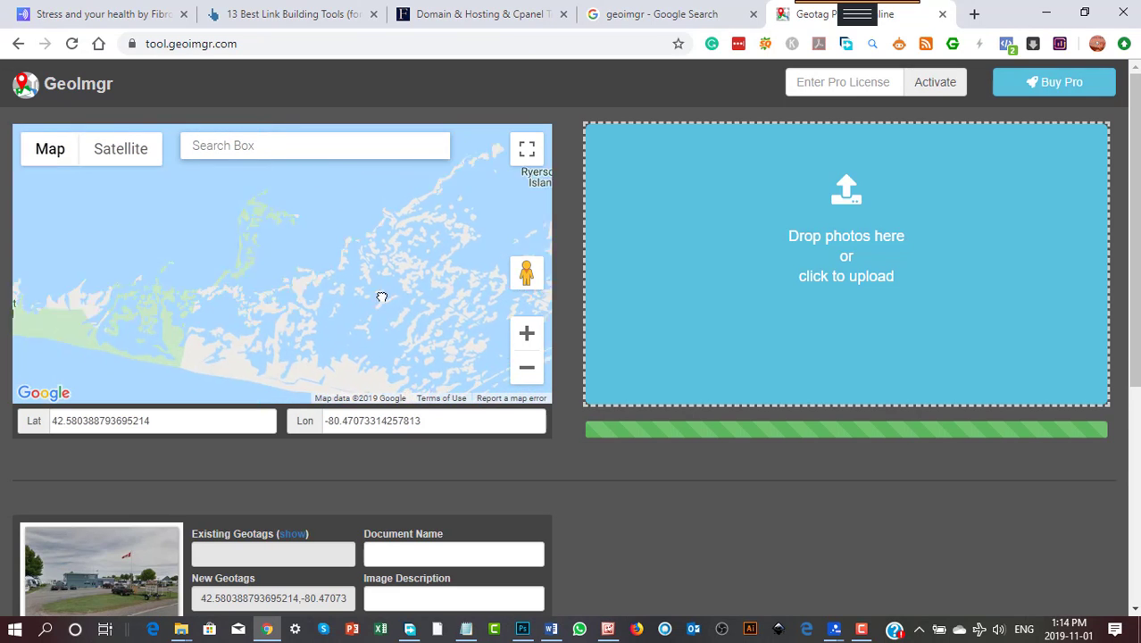
pyautogui.moveTo(383, 297); pyautogui.dragTo(478, 298)
pyautogui.moveTo(230, 292)
pyautogui.mouseDown()
pyautogui.moveTo(361, 281)
pyautogui.moveTo(438, 300)
pyautogui.mouseUp()
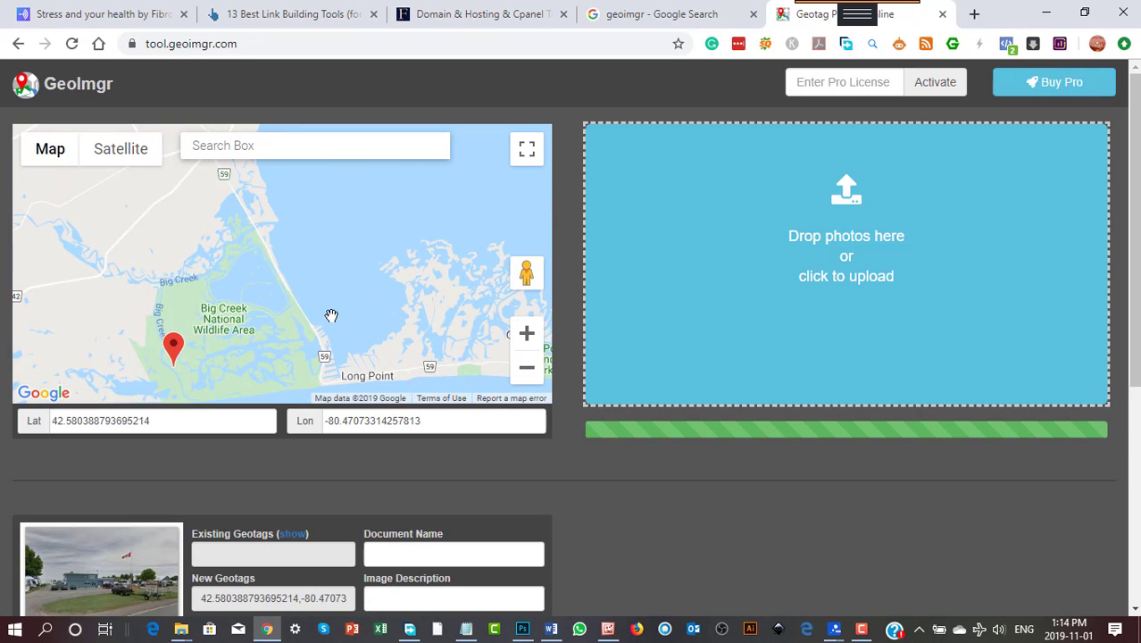
pyautogui.moveTo(206, 323)
pyautogui.mouseDown()
pyautogui.moveTo(392, 281)
pyautogui.moveTo(263, 359)
pyautogui.mouseUp()
pyautogui.moveTo(348, 334); pyautogui.dragTo(278, 238)
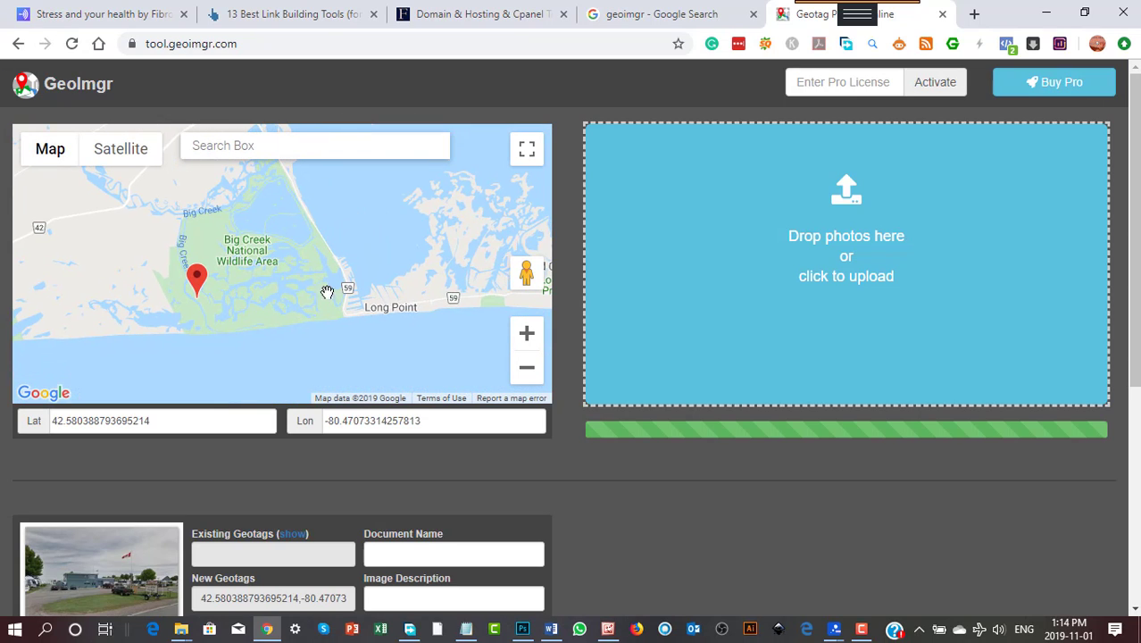
pyautogui.moveTo(198, 278)
pyautogui.mouseDown()
pyautogui.moveTo(362, 250)
pyautogui.moveTo(342, 254)
pyautogui.mouseUp()
pyautogui.scroll(1, 372, 277)
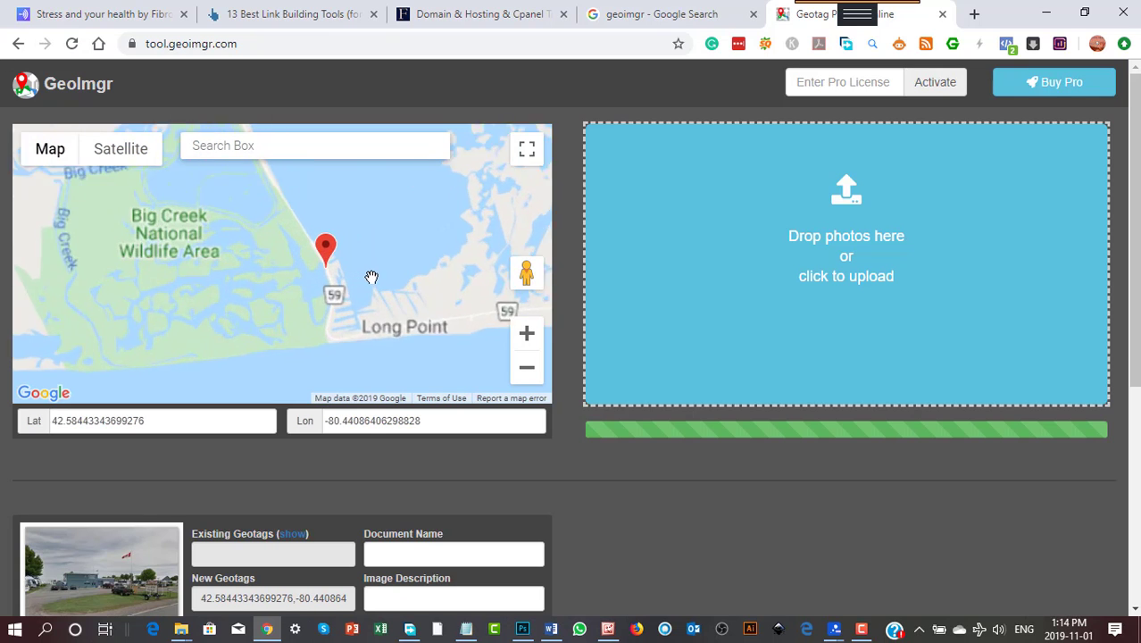
pyautogui.scroll(2, 371, 276)
pyautogui.scroll(1, 375, 278)
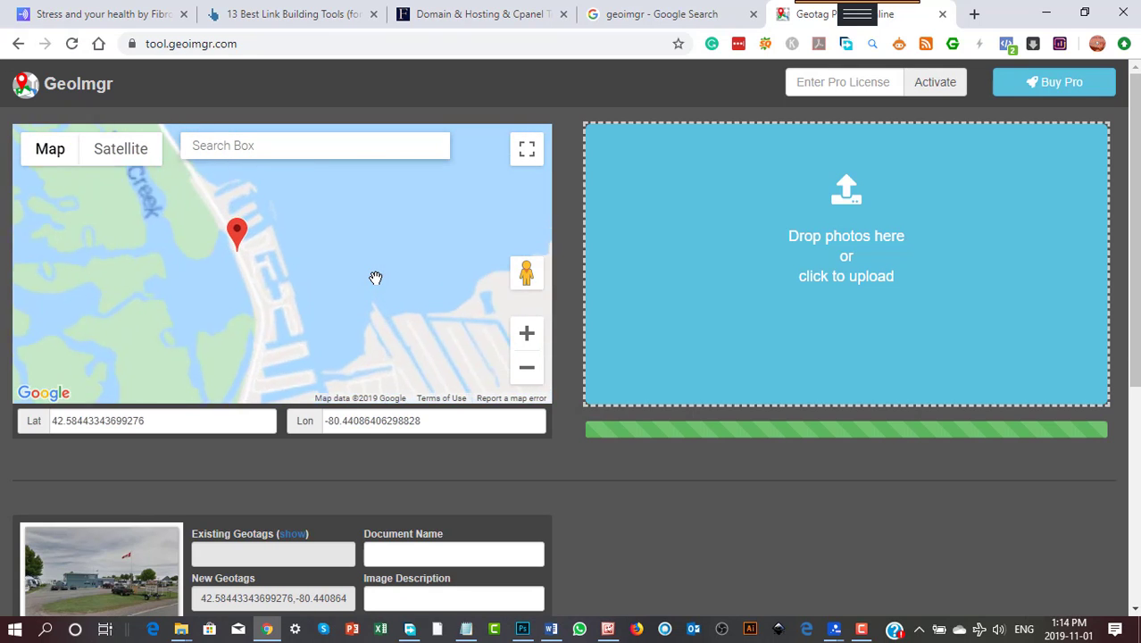
pyautogui.moveTo(257, 294)
pyautogui.mouseDown()
pyautogui.moveTo(367, 305)
pyautogui.moveTo(400, 369)
pyautogui.moveTo(405, 300)
pyautogui.mouseUp()
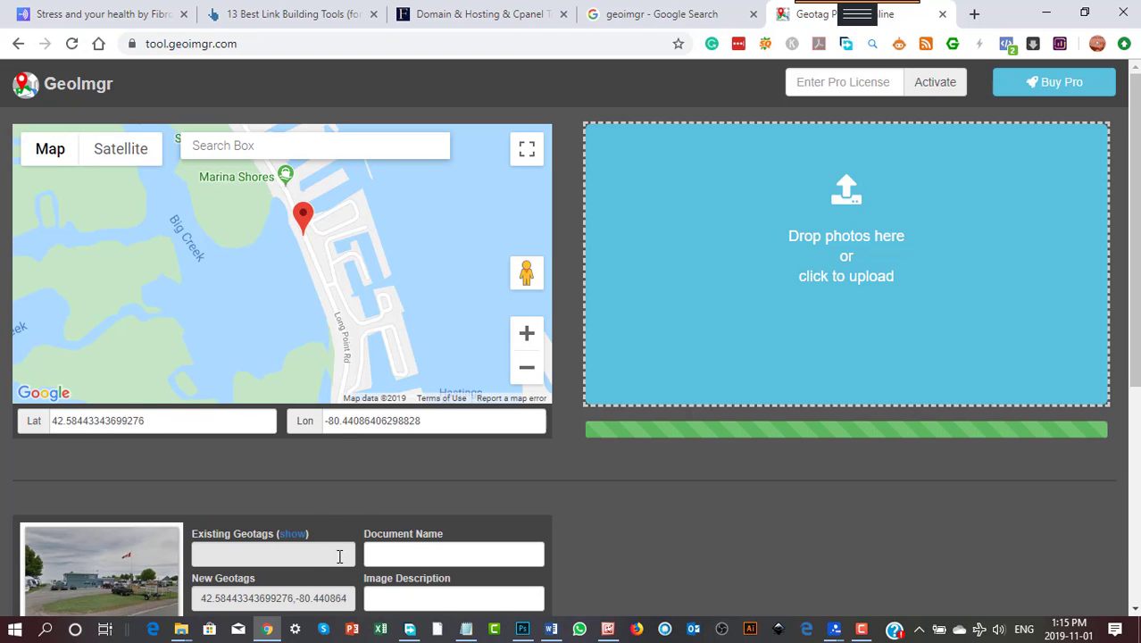
# - Set the photo's document name to LongPoint and its image description to Flooding
pyautogui.click(396, 552)
pyautogui.scroll(-2, 433, 582)
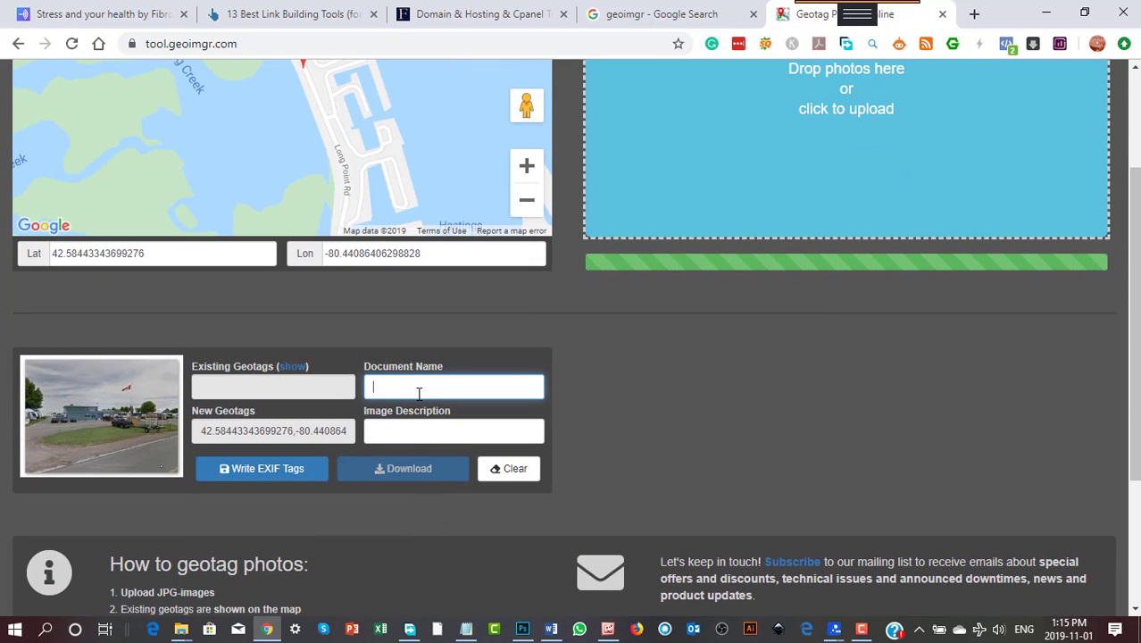
pyautogui.write('LOngPoint')
pyautogui.press('BackSpace')
pyautogui.write('o')
pyautogui.click(415, 432)
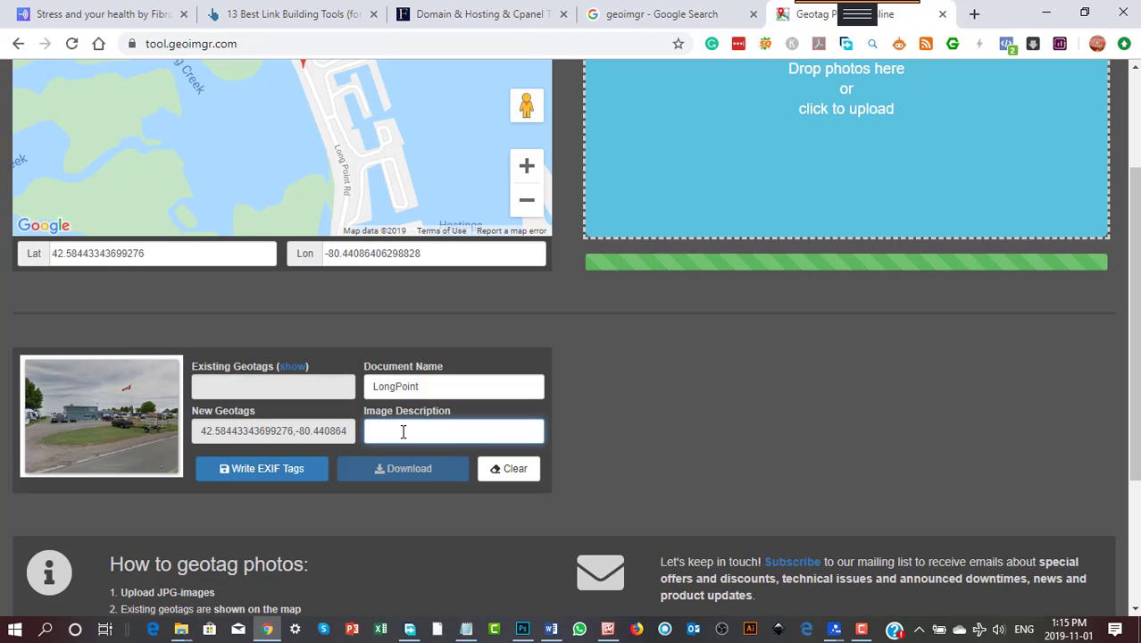
pyautogui.write('Flooding')
# - Write the EXIF tags to the photo and download the tagged image
pyautogui.click(270, 470)
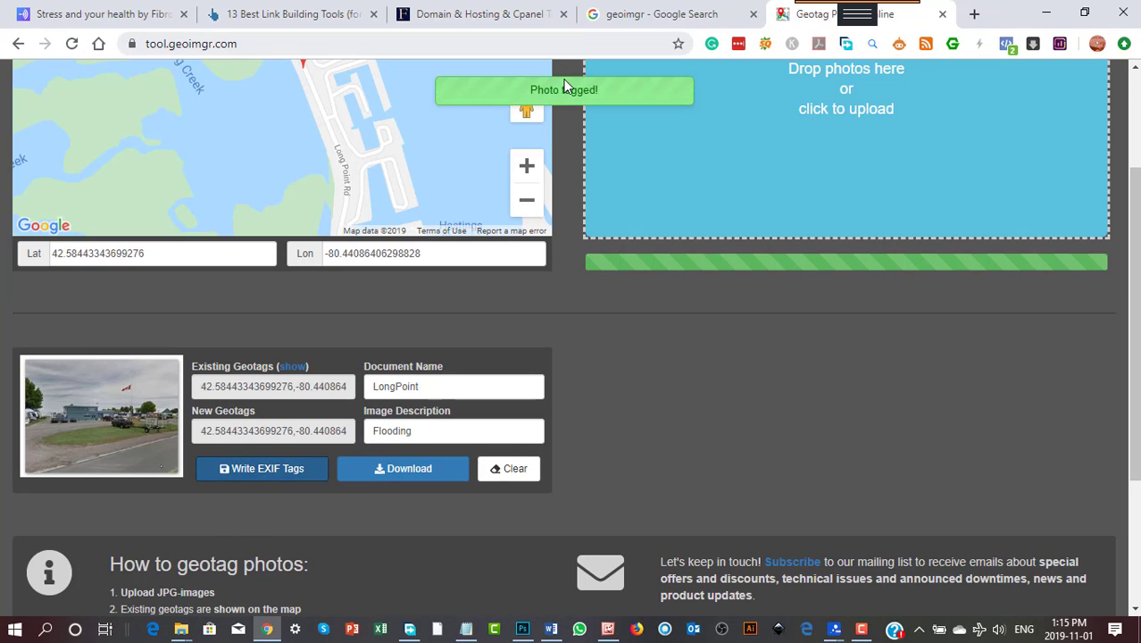
pyautogui.click(394, 473)
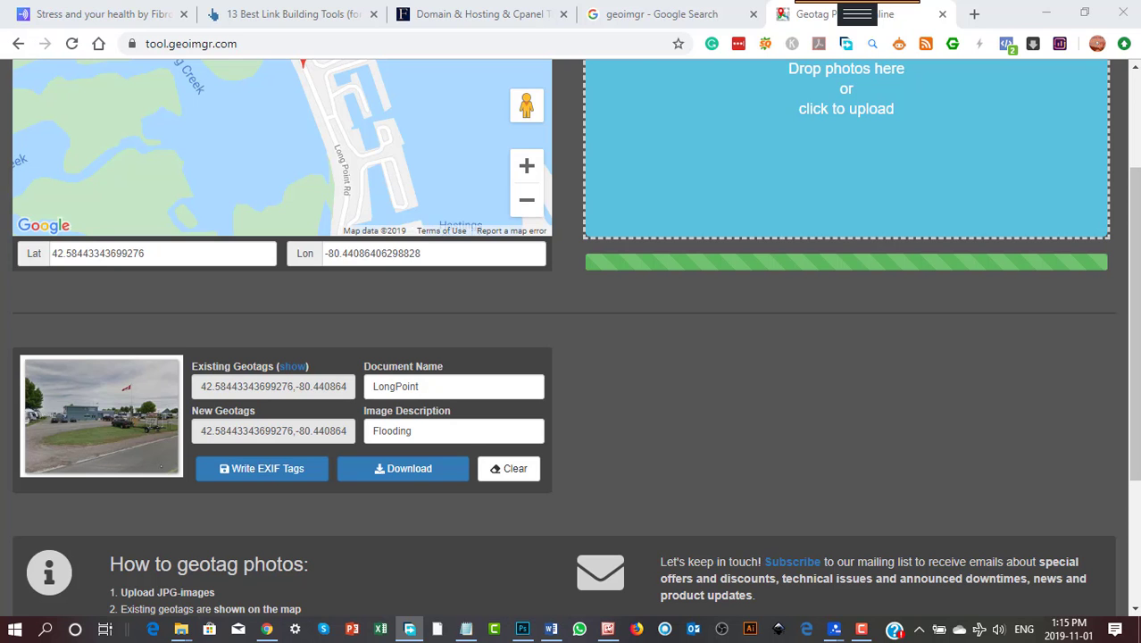
# - Switch to the desktop and examine the detailed file properties of the marina shores long point image
pyautogui.click(1046, 14)
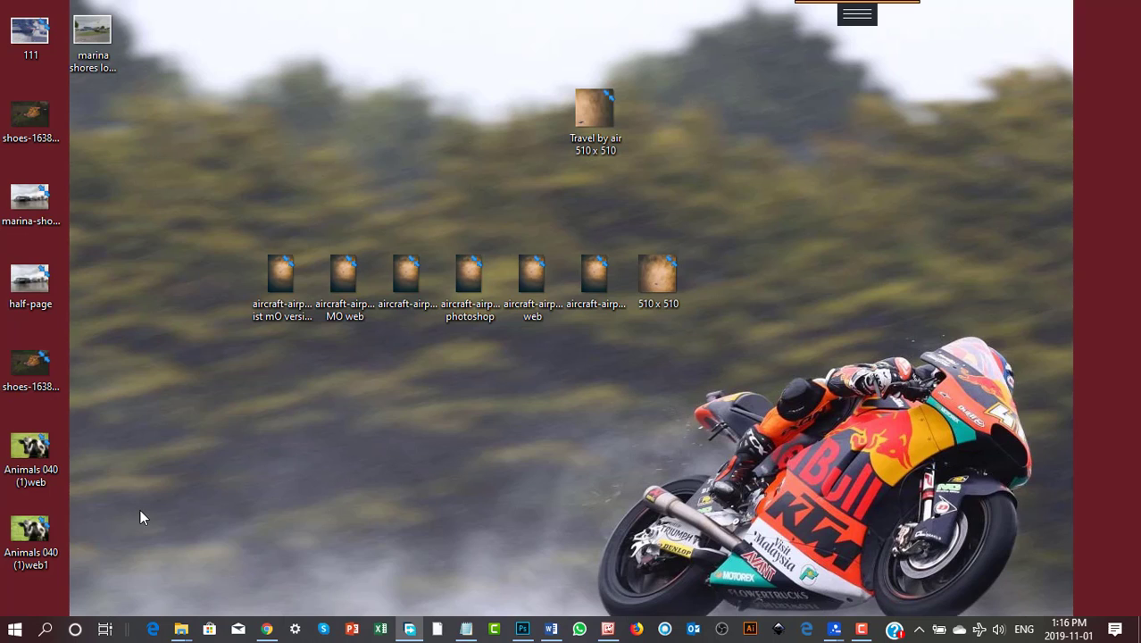
pyautogui.rightClick(100, 43)
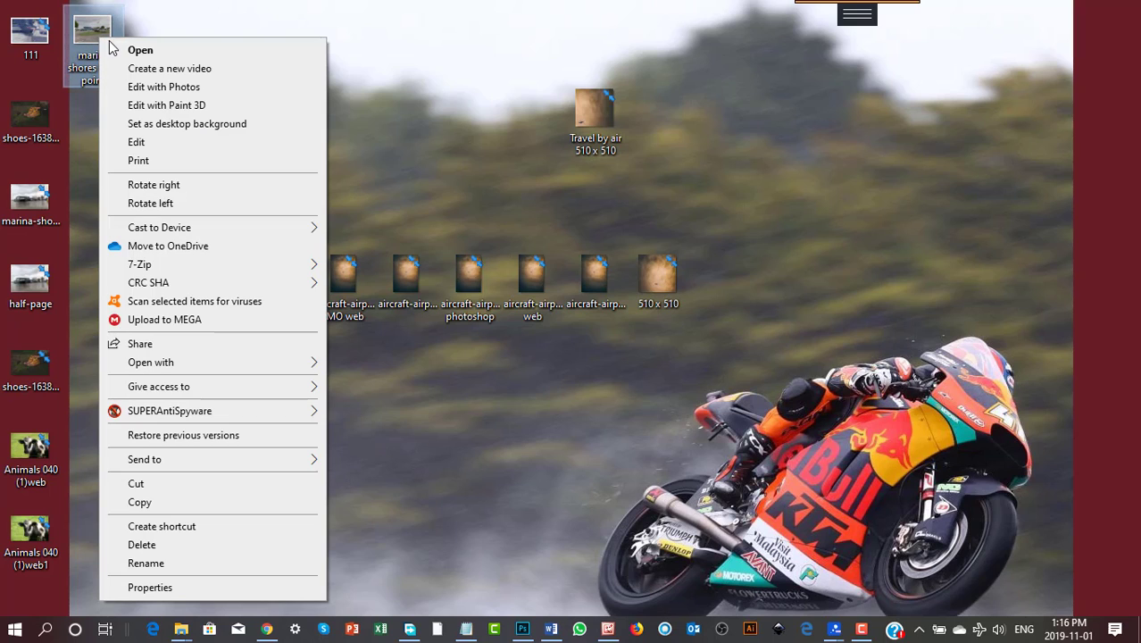
pyautogui.click(154, 589)
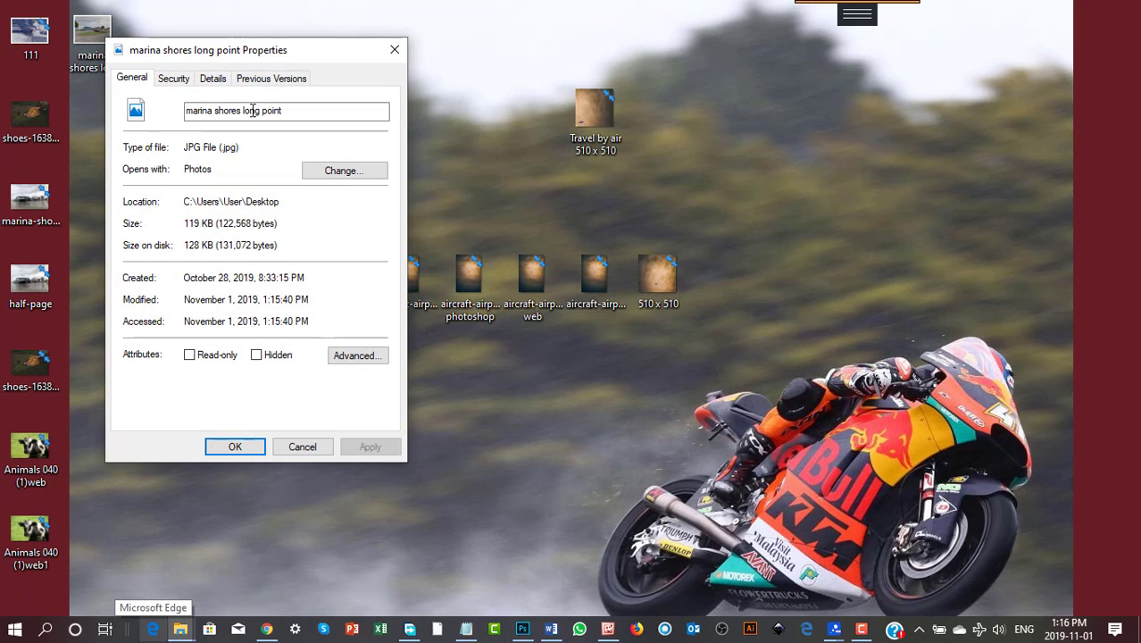
pyautogui.click(215, 84)
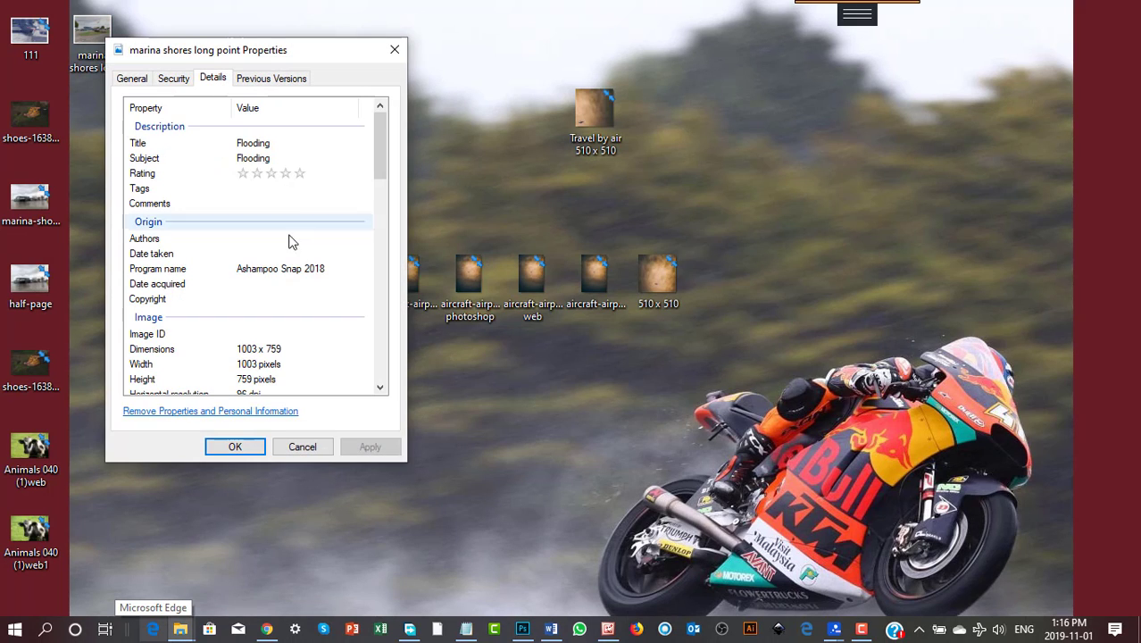
# - Review the image's description, GPS coordinates and file details in its properties, and close the properties window
pyautogui.scroll(-12, 299, 282)
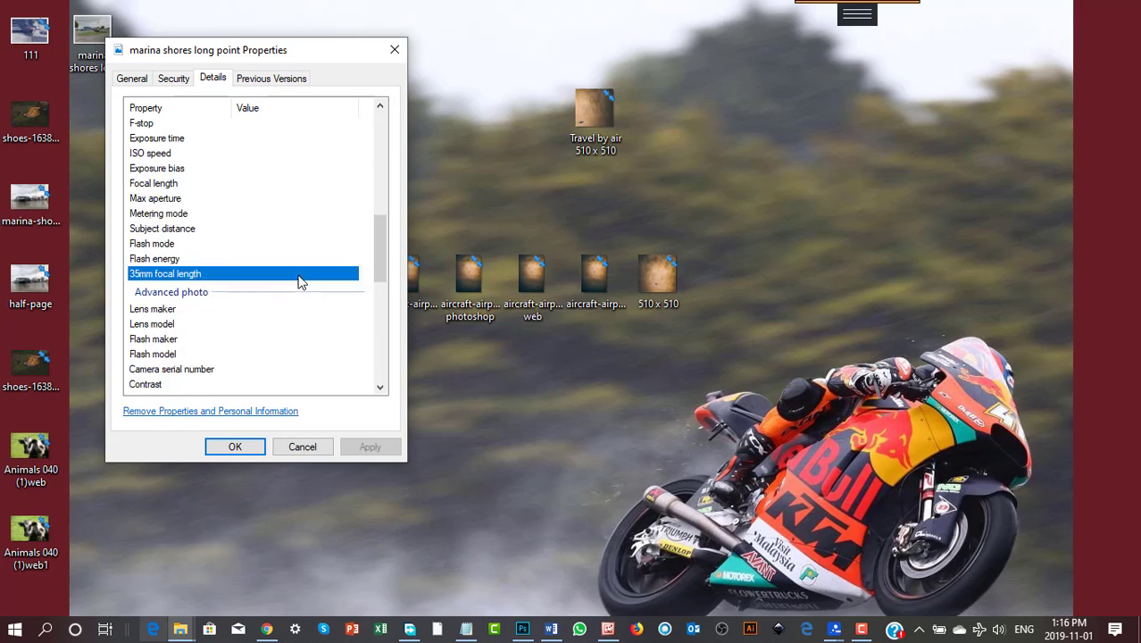
pyautogui.scroll(-3, 299, 282)
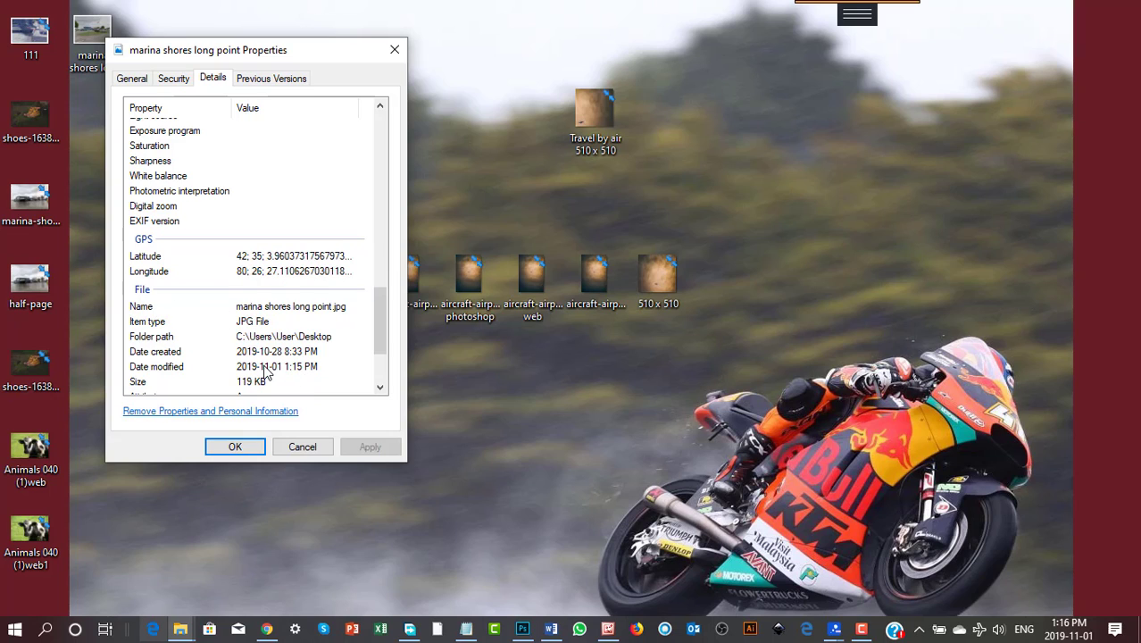
pyautogui.scroll(-3, 266, 372)
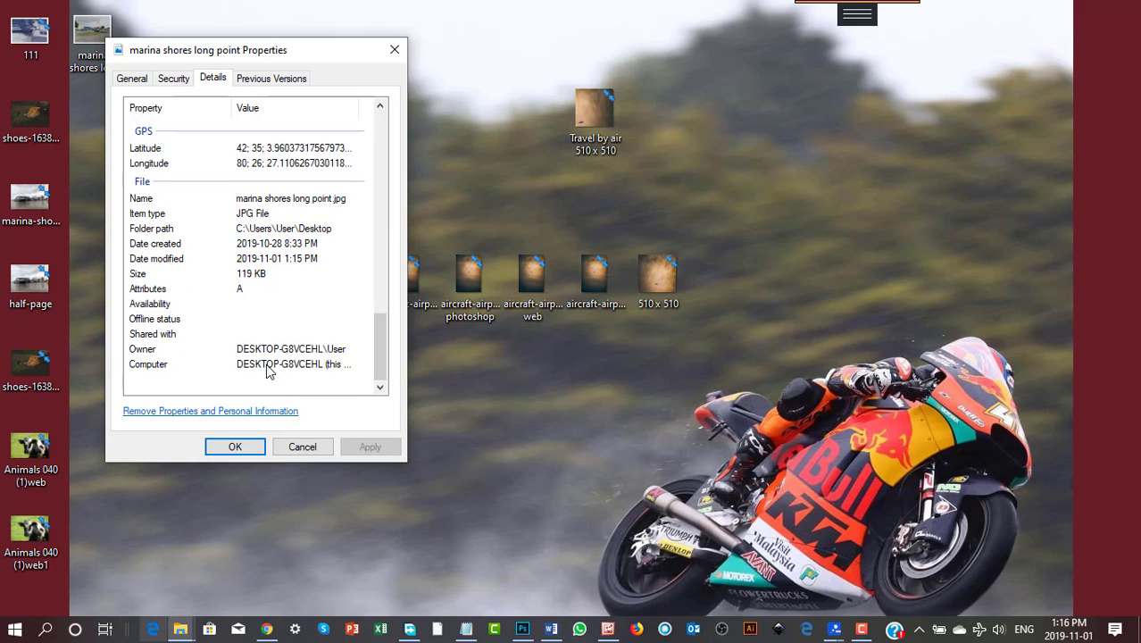
pyautogui.scroll(15, 267, 366)
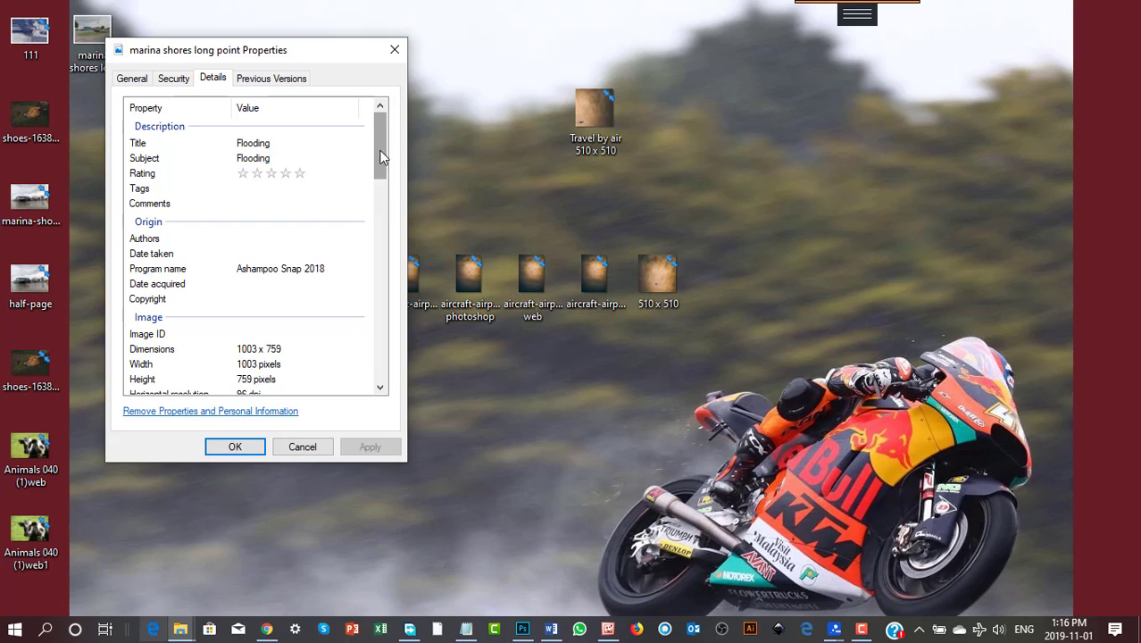
pyautogui.click(403, 57)
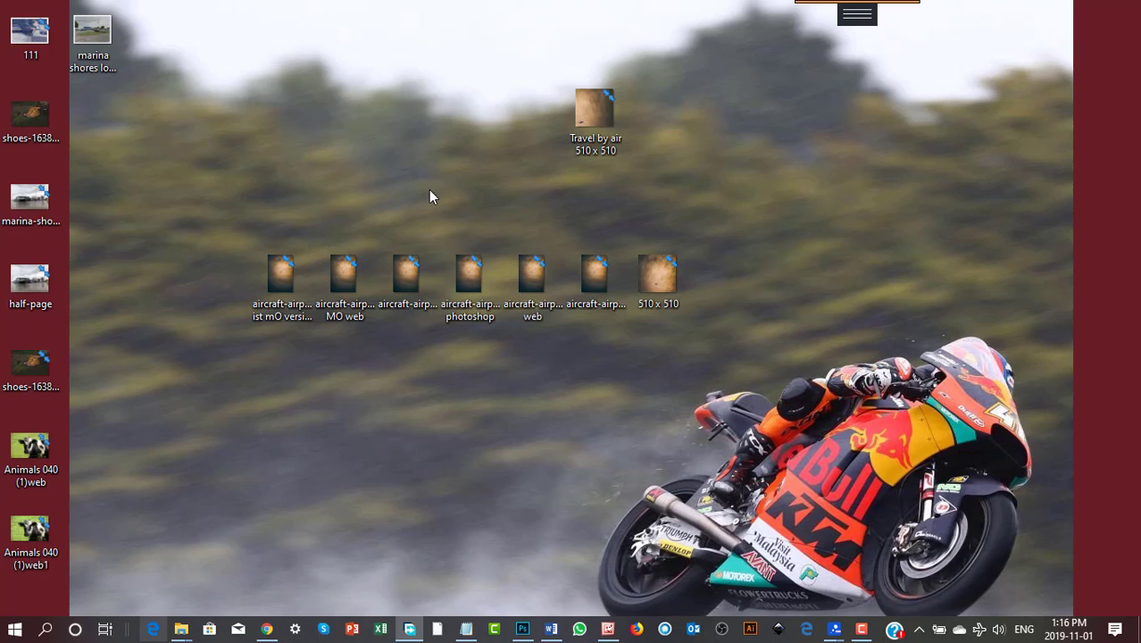
# - Switch back to the GeoImgr page in Chrome and review the map marker and the tagged photo's entries
pyautogui.click(266, 629)
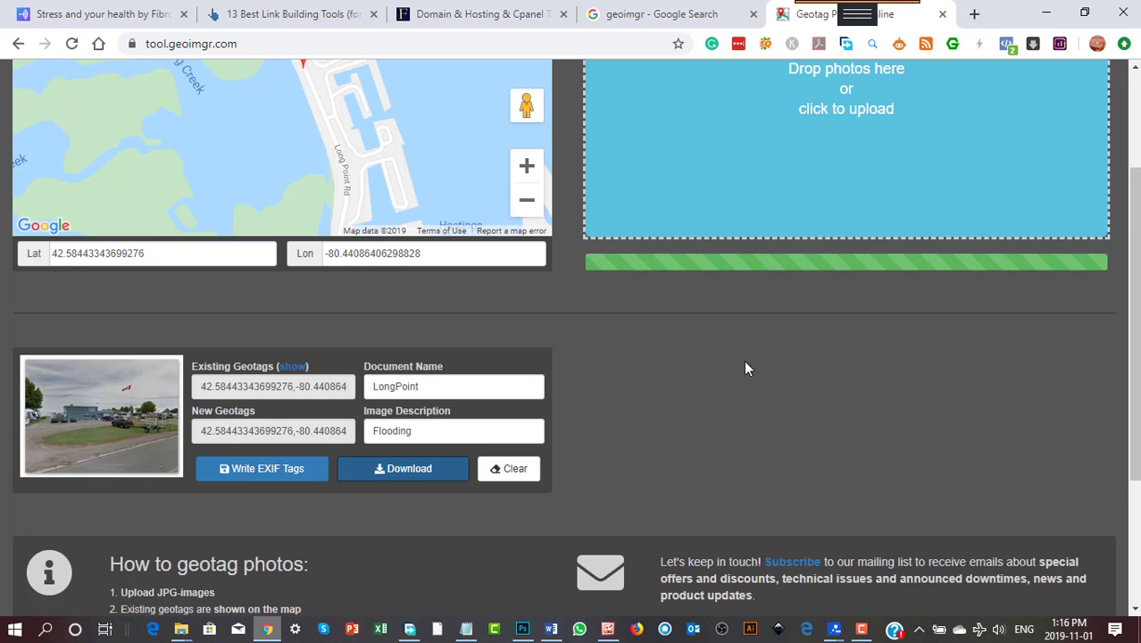
pyautogui.scroll(2, 745, 366)
pyautogui.scroll(-1, 205, 499)
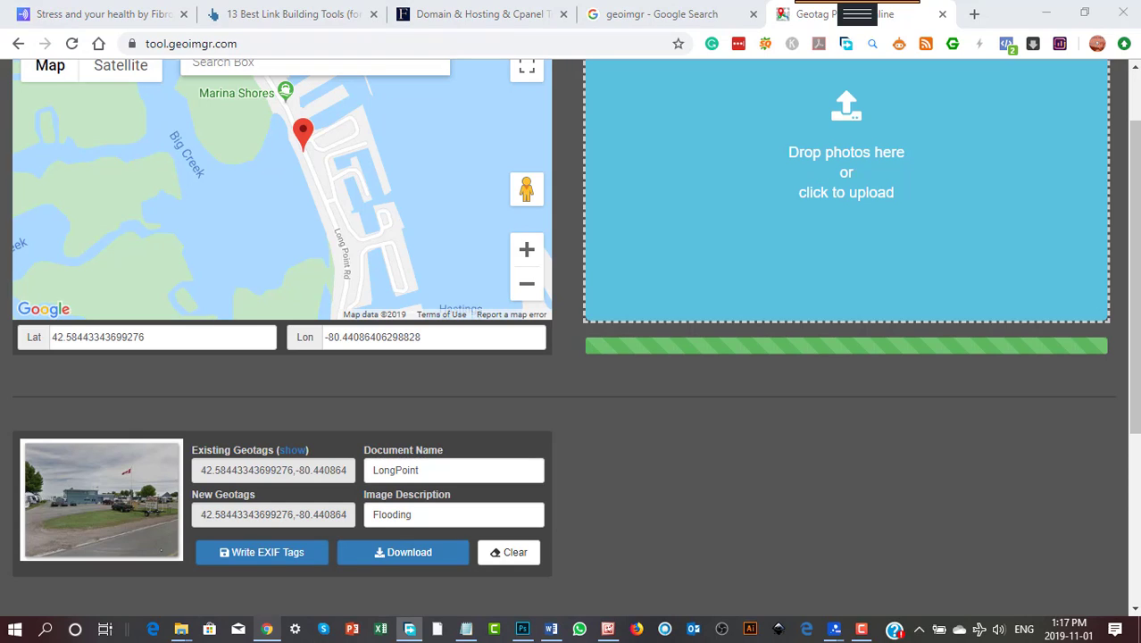
pyautogui.moveTo(0, 250); pyautogui.dragTo(75, 250)
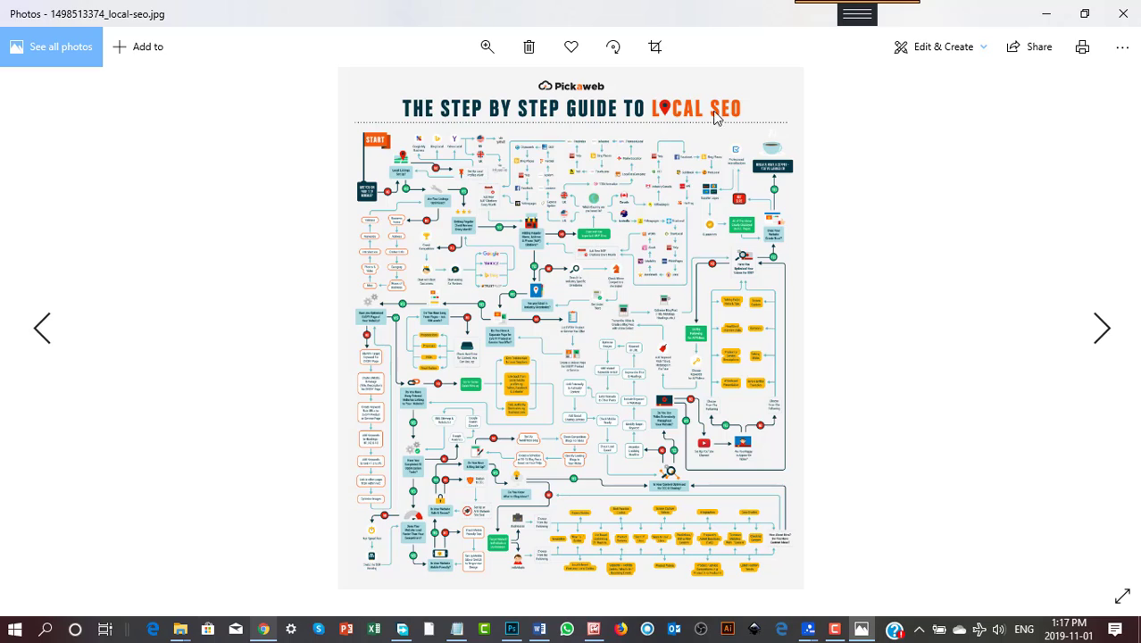
# - Zoom in on the local SEO guide infographic in Photos and examine its local listings, client reviews and NAP citations branches
pyautogui.click(487, 46)
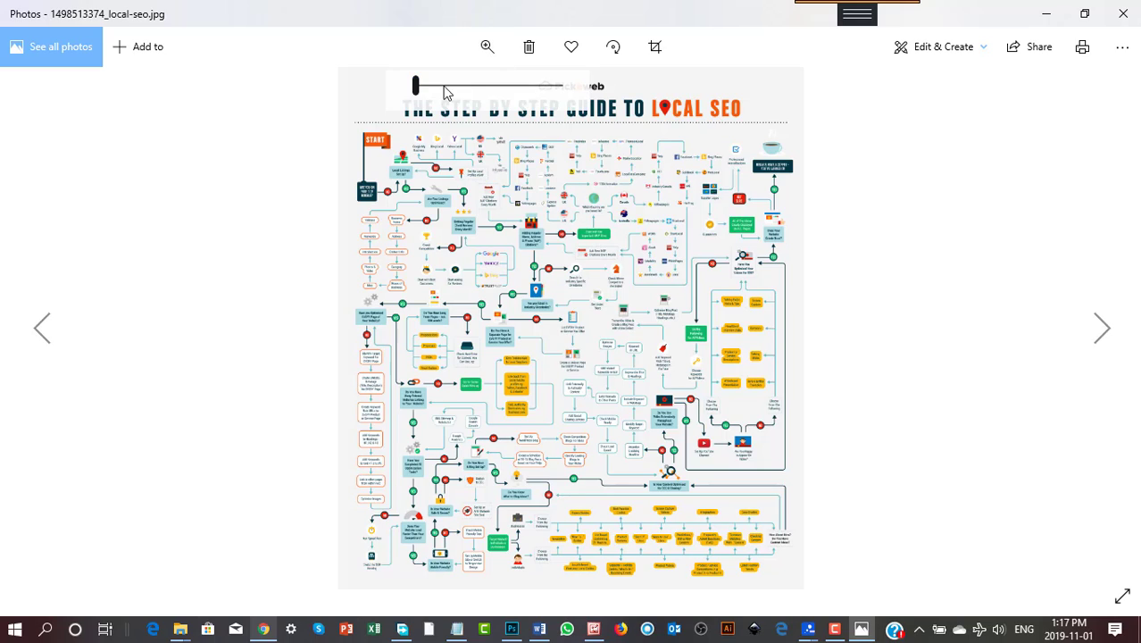
pyautogui.moveTo(417, 88); pyautogui.dragTo(449, 91)
pyautogui.moveTo(274, 208); pyautogui.dragTo(784, 545)
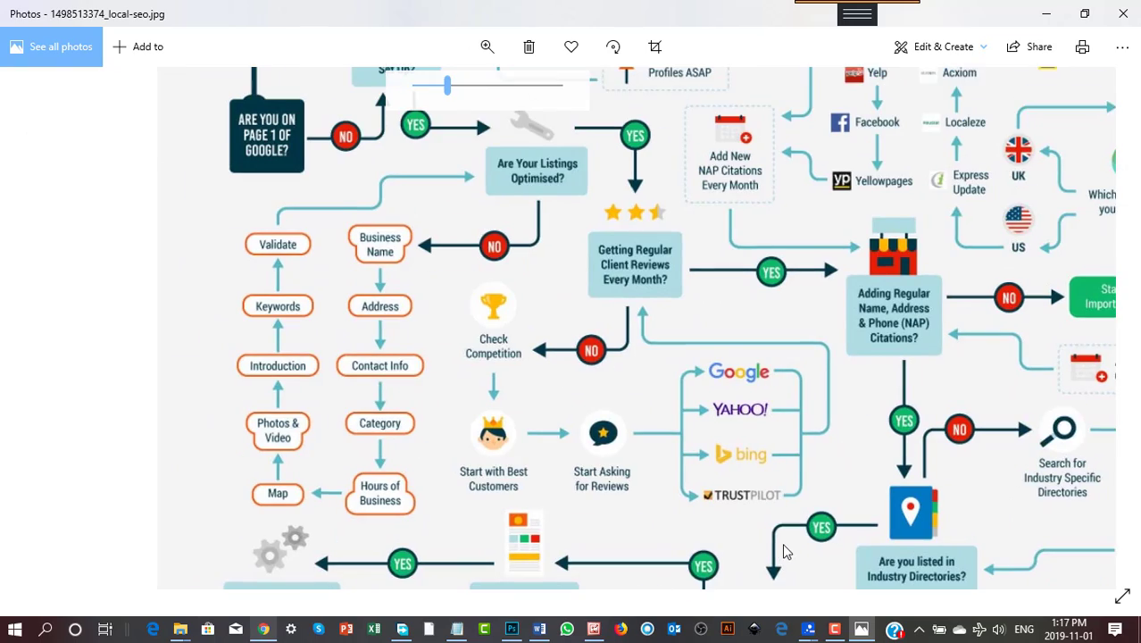
pyautogui.moveTo(596, 299); pyautogui.dragTo(628, 510)
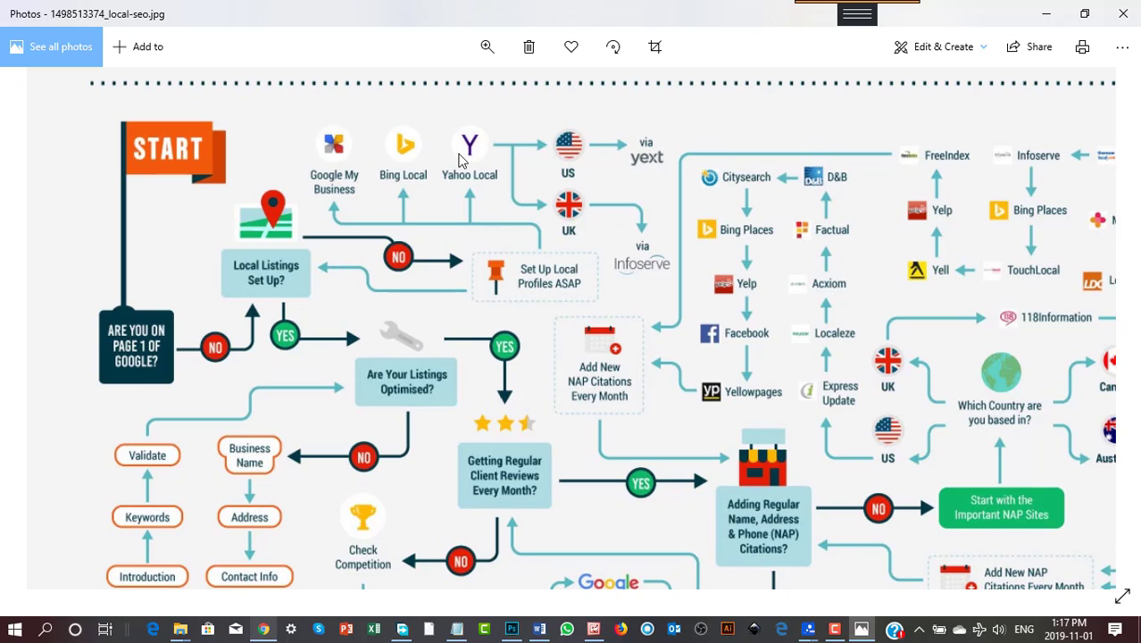
pyautogui.moveTo(534, 361); pyautogui.dragTo(500, 221)
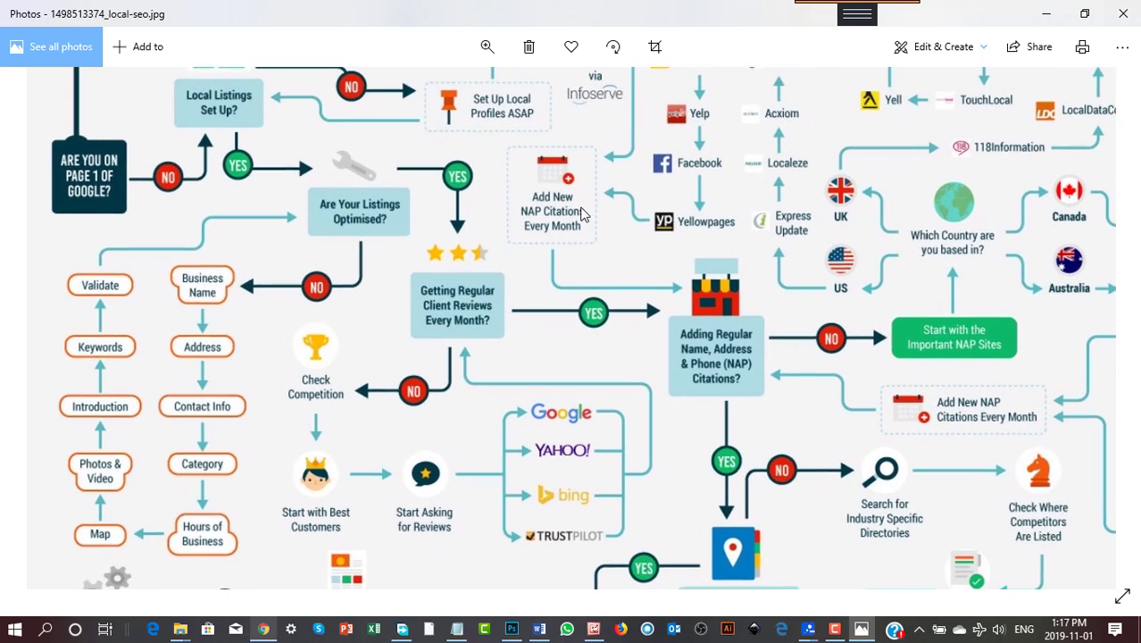